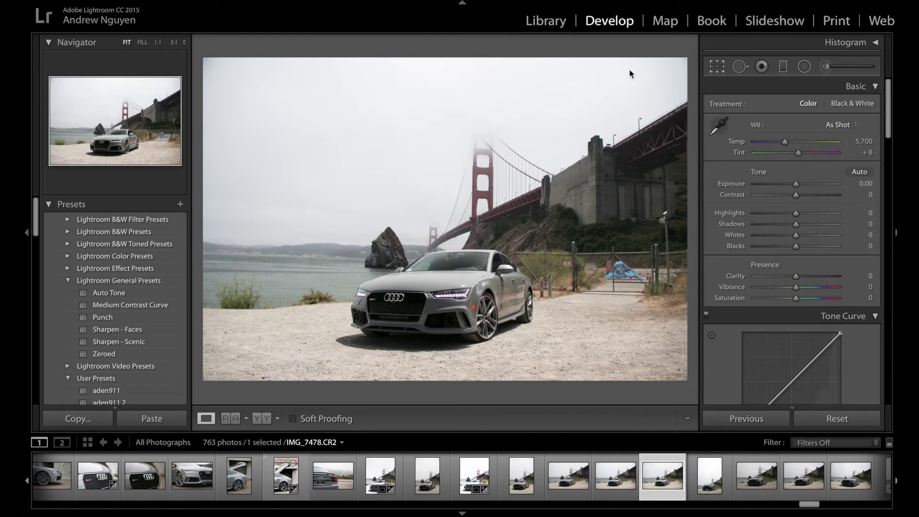
Crop the Golden Gate photo to a 16x10 aspect, trimming top and bottom
{"action": "key", "text": "r"}
{"action": "left_click", "coordinate": [672, 420]}
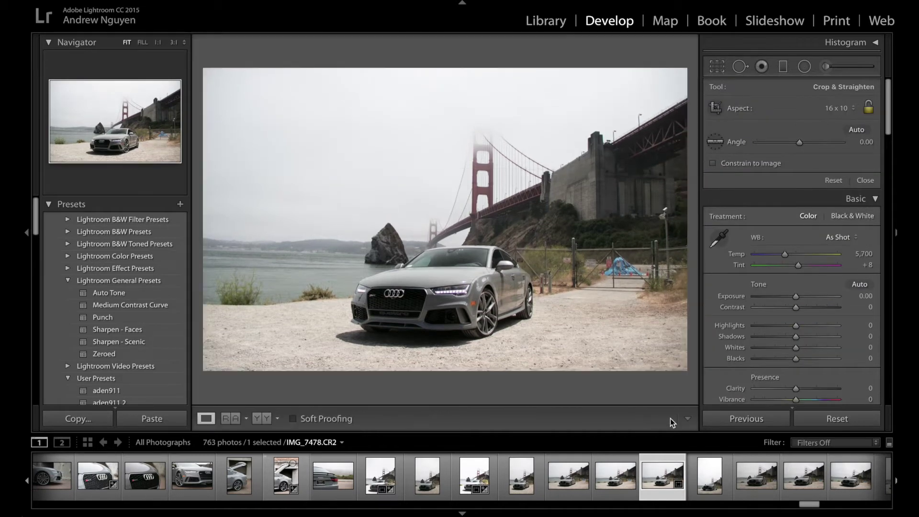
{"action": "scroll", "coordinate": [106, 254], "scroll_direction": "down", "scroll_amount": 5}
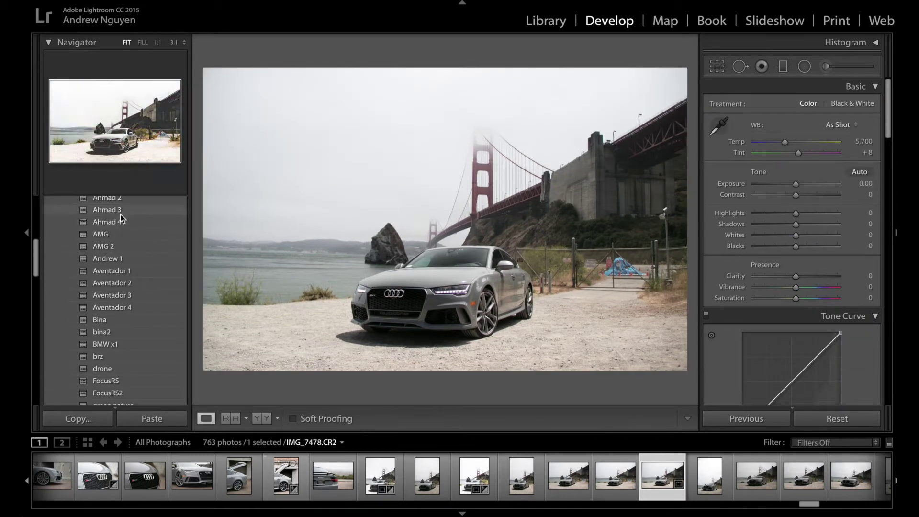
Try the AMG 2 preset twice, undoing it to return to default settings
{"action": "left_click", "coordinate": [118, 245]}
{"action": "key", "text": "ctrl+z"}
{"action": "left_click", "coordinate": [118, 246]}
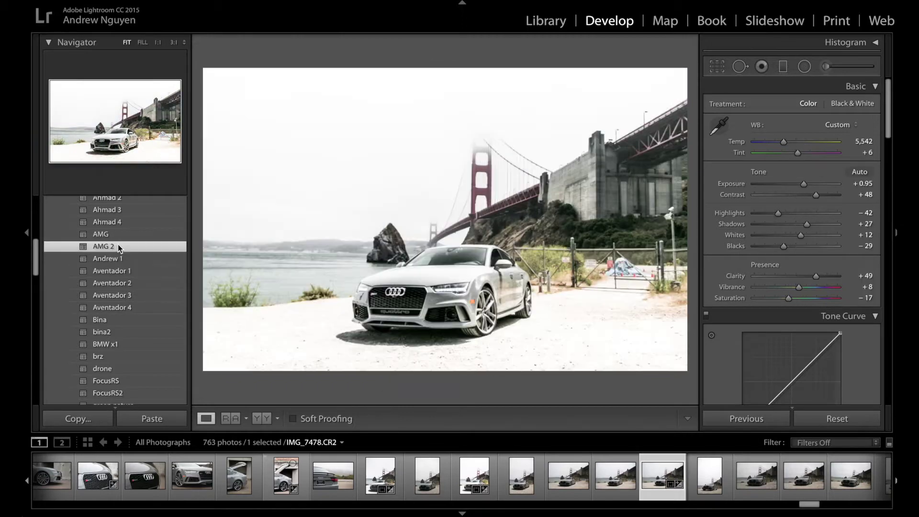
{"action": "key", "text": "ctrl+z"}
{"action": "scroll", "coordinate": [96, 269], "scroll_direction": "up", "scroll_amount": 10}
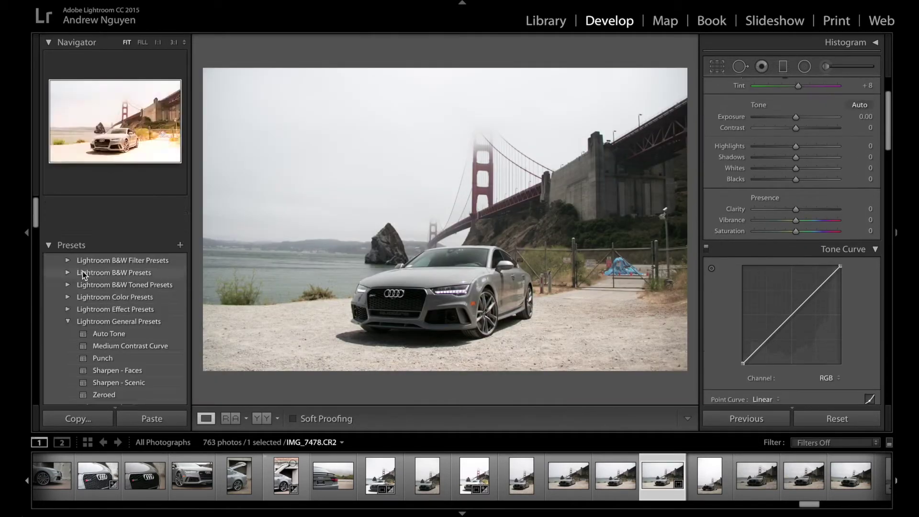
{"action": "scroll", "coordinate": [95, 269], "scroll_direction": "down", "scroll_amount": 2}
{"action": "scroll", "coordinate": [814, 124], "scroll_direction": "up", "scroll_amount": 3}
In Basic, raise Exposure, Contrast, Shadows, Whites and Clarity; lower Highlights and Blacks
{"action": "mouse_move", "coordinate": [795, 184]}
{"action": "left_mouse_down"}
{"action": "mouse_move", "coordinate": [814, 195]}
{"action": "mouse_move", "coordinate": [777, 213]}
{"action": "mouse_move", "coordinate": [804, 224]}
{"action": "mouse_move", "coordinate": [810, 241]}
{"action": "mouse_move", "coordinate": [805, 235]}
{"action": "mouse_move", "coordinate": [780, 254]}
{"action": "mouse_move", "coordinate": [805, 276]}
{"action": "left_mouse_up"}
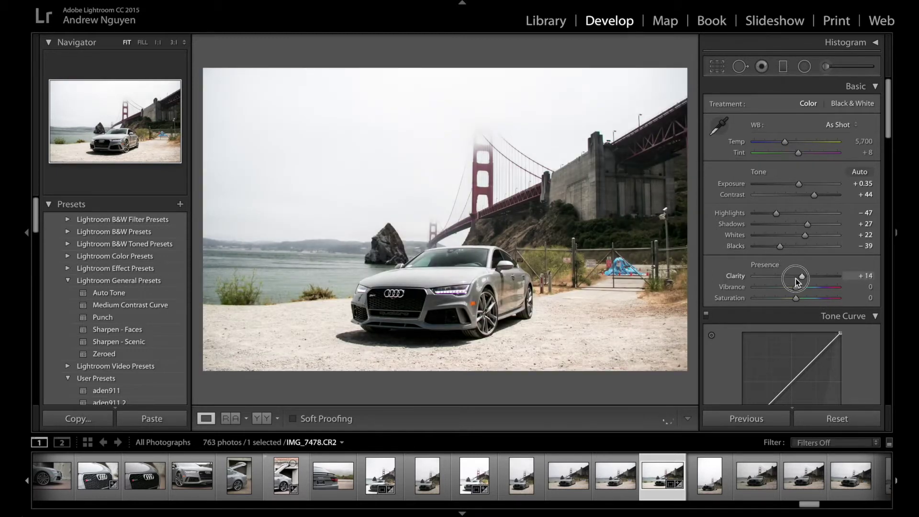
{"action": "scroll", "coordinate": [791, 286], "scroll_direction": "down", "scroll_amount": 6}
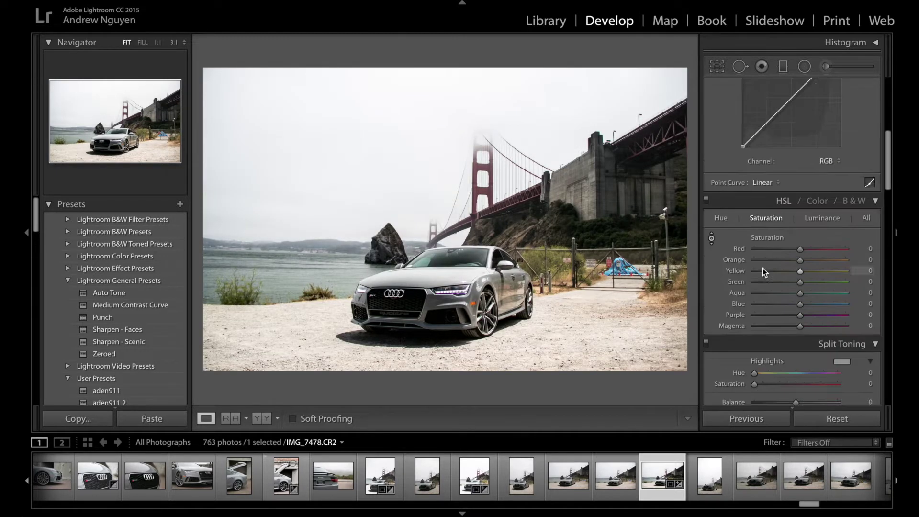
{"action": "scroll", "coordinate": [798, 248], "scroll_direction": "down", "scroll_amount": 1}
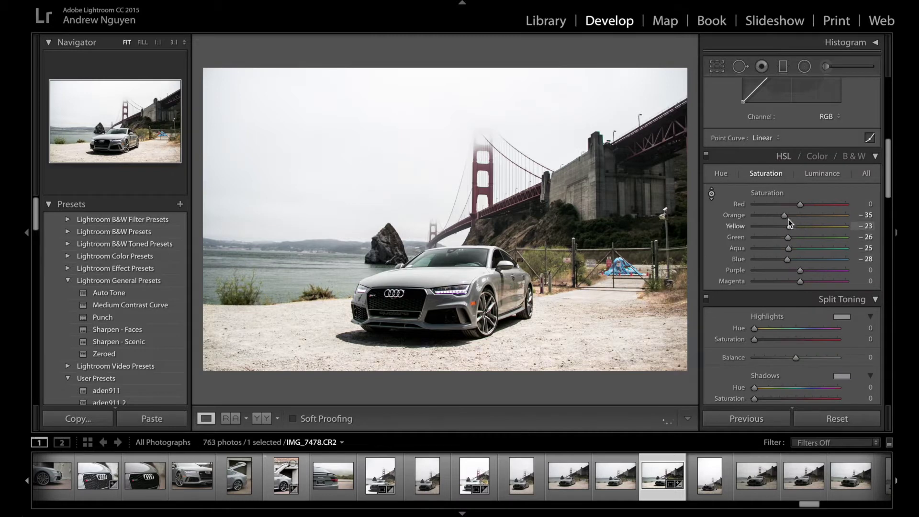
Lower HSL saturation of the oranges through blues, including greens
{"action": "left_click_drag", "start_coordinate": [797, 239], "coordinate": [778, 233]}
{"action": "scroll", "coordinate": [771, 308], "scroll_direction": "down", "scroll_amount": 2}
{"action": "scroll", "coordinate": [772, 288], "scroll_direction": "up", "scroll_amount": 8}
{"action": "scroll", "coordinate": [776, 240], "scroll_direction": "up", "scroll_amount": 2}
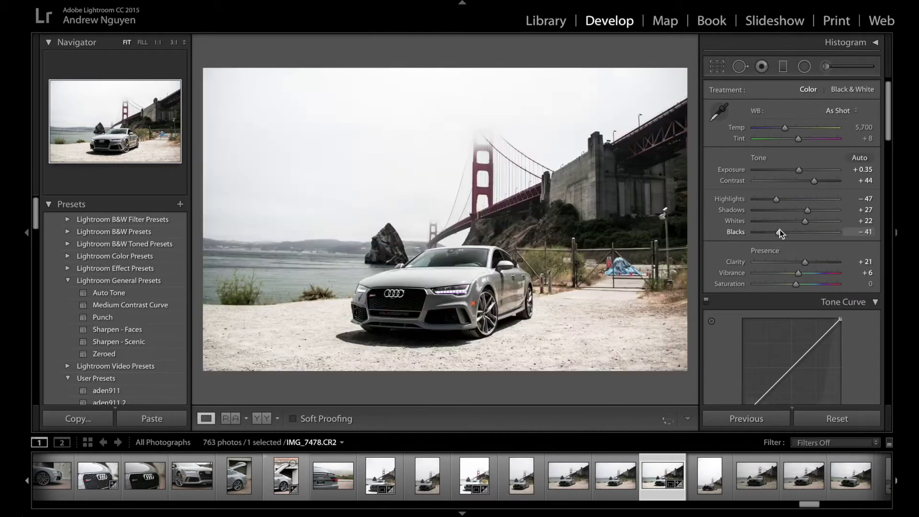
{"action": "scroll", "coordinate": [793, 263], "scroll_direction": "down", "scroll_amount": 8}
{"action": "scroll", "coordinate": [793, 262], "scroll_direction": "down", "scroll_amount": 5}
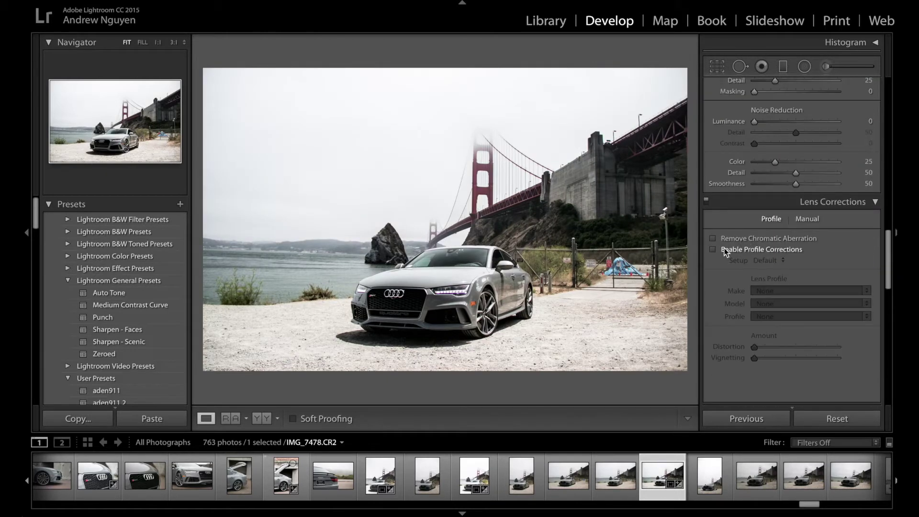
Enable lens profile corrections
{"action": "left_click", "coordinate": [725, 249]}
{"action": "scroll", "coordinate": [758, 277], "scroll_direction": "up", "scroll_amount": 10}
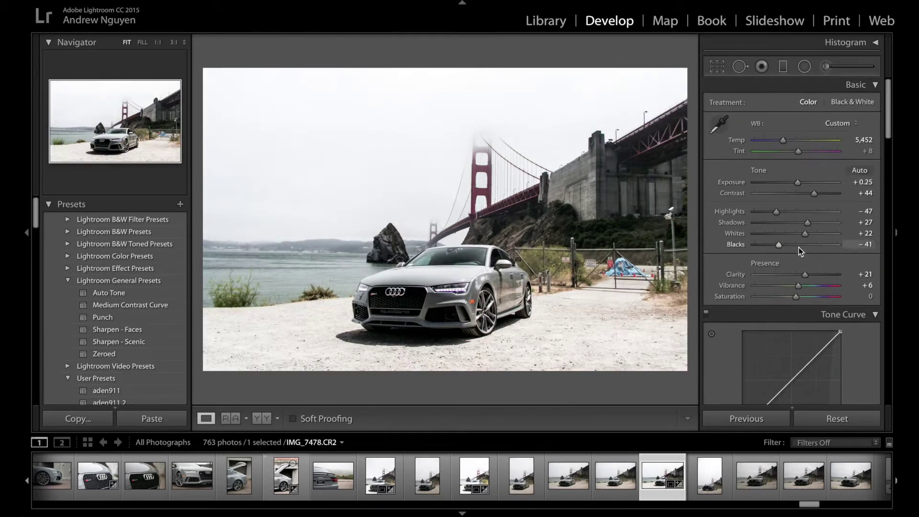
{"action": "scroll", "coordinate": [706, 295], "scroll_direction": "down", "scroll_amount": 8}
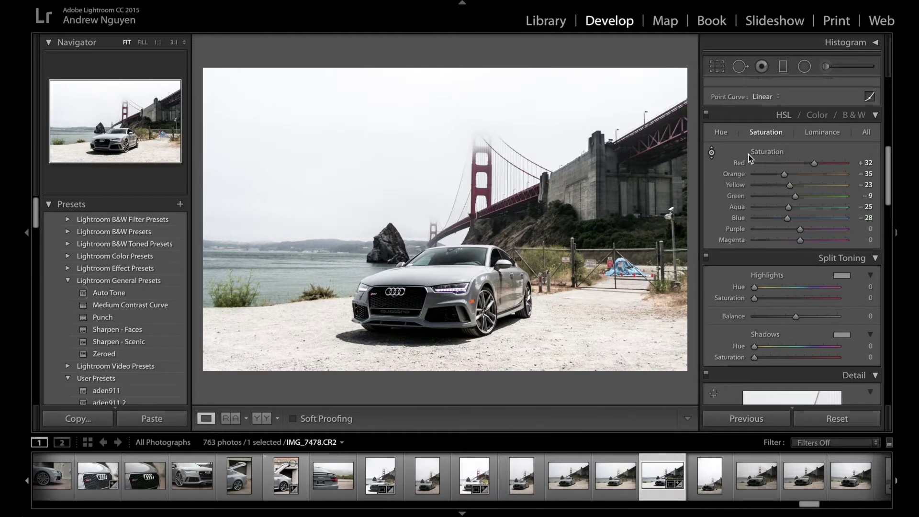
Rebalance the blue and aqua HSL saturation sliders
{"action": "mouse_move", "coordinate": [787, 217]}
{"action": "left_mouse_down"}
{"action": "mouse_move", "coordinate": [827, 218]}
{"action": "mouse_move", "coordinate": [773, 207]}
{"action": "left_mouse_up"}
{"action": "left_click_drag", "start_coordinate": [826, 218], "coordinate": [784, 218]}
{"action": "left_click", "coordinate": [780, 207]}
Shift the orange, blue, purple, red and magenta hues, partly with the on-photo targeted tool
{"action": "left_click", "coordinate": [721, 133]}
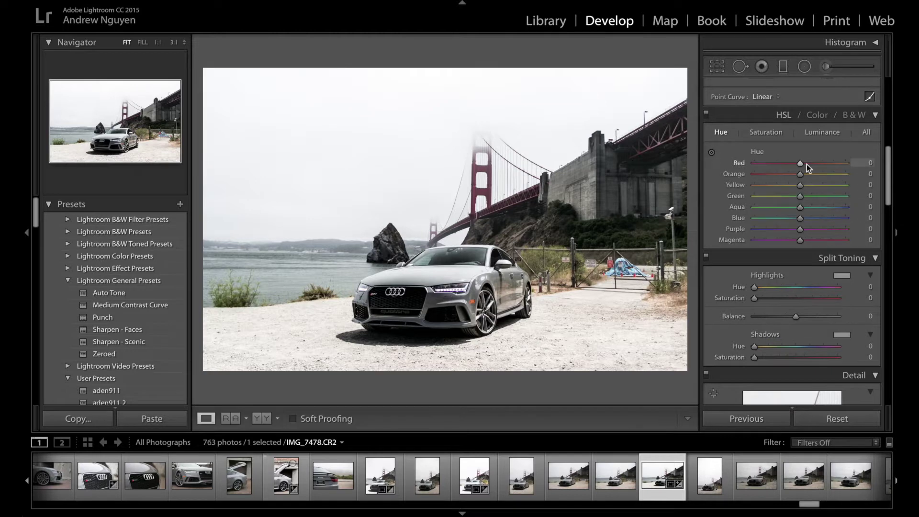
{"action": "mouse_move", "coordinate": [800, 174]}
{"action": "left_mouse_down"}
{"action": "mouse_move", "coordinate": [797, 185]}
{"action": "mouse_move", "coordinate": [817, 187]}
{"action": "mouse_move", "coordinate": [778, 197]}
{"action": "mouse_move", "coordinate": [831, 221]}
{"action": "mouse_move", "coordinate": [777, 221]}
{"action": "mouse_move", "coordinate": [819, 226]}
{"action": "mouse_move", "coordinate": [814, 233]}
{"action": "left_mouse_up"}
{"action": "mouse_move", "coordinate": [801, 229]}
{"action": "left_mouse_down"}
{"action": "mouse_move", "coordinate": [771, 236]}
{"action": "mouse_move", "coordinate": [827, 246]}
{"action": "mouse_move", "coordinate": [789, 236]}
{"action": "left_mouse_up"}
{"action": "left_click", "coordinate": [712, 153]}
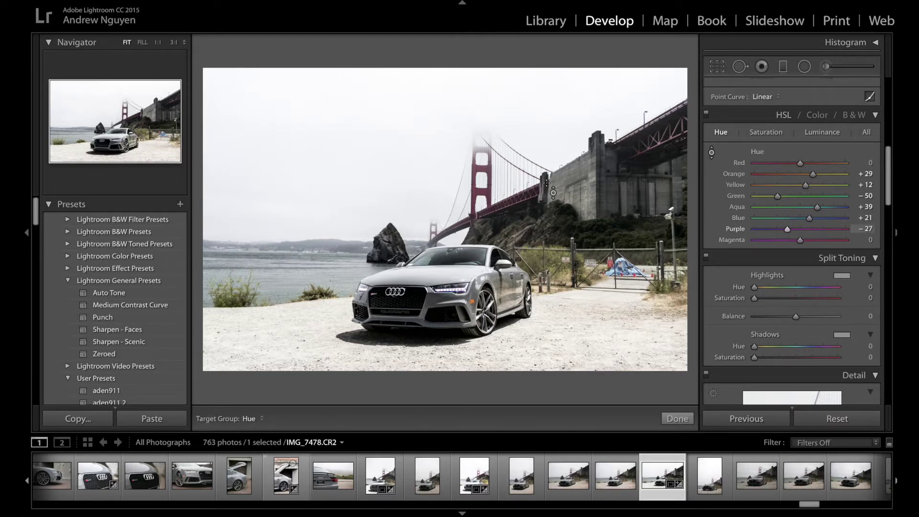
{"action": "left_click_drag", "start_coordinate": [541, 199], "coordinate": [541, 211]}
{"action": "left_click_drag", "start_coordinate": [752, 243], "coordinate": [793, 239]}
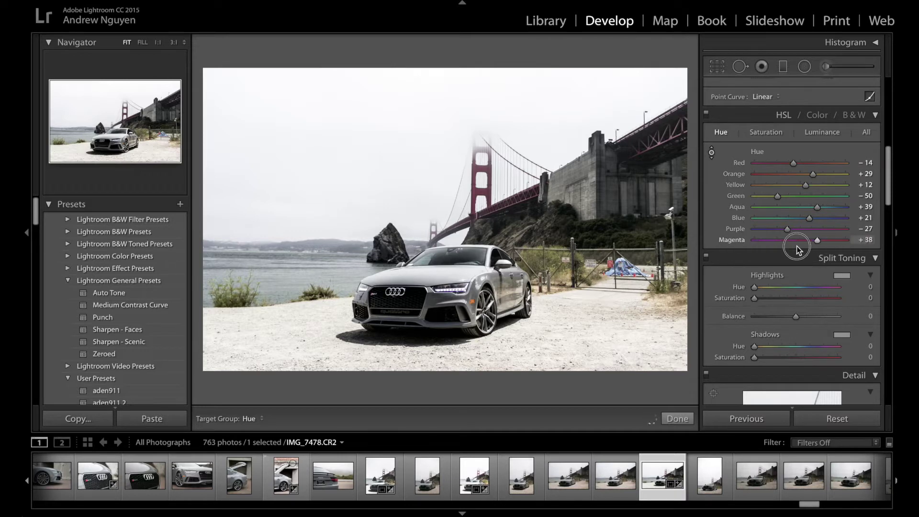
{"action": "left_click", "coordinate": [712, 152]}
Darken the red, orange and yellow luminance with the targeted adjustment tool
{"action": "left_click", "coordinate": [822, 132]}
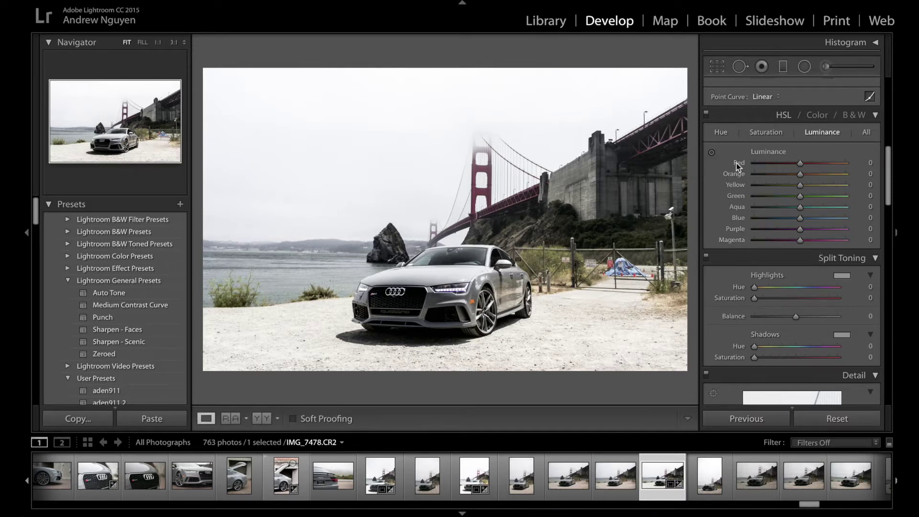
{"action": "left_click", "coordinate": [712, 152]}
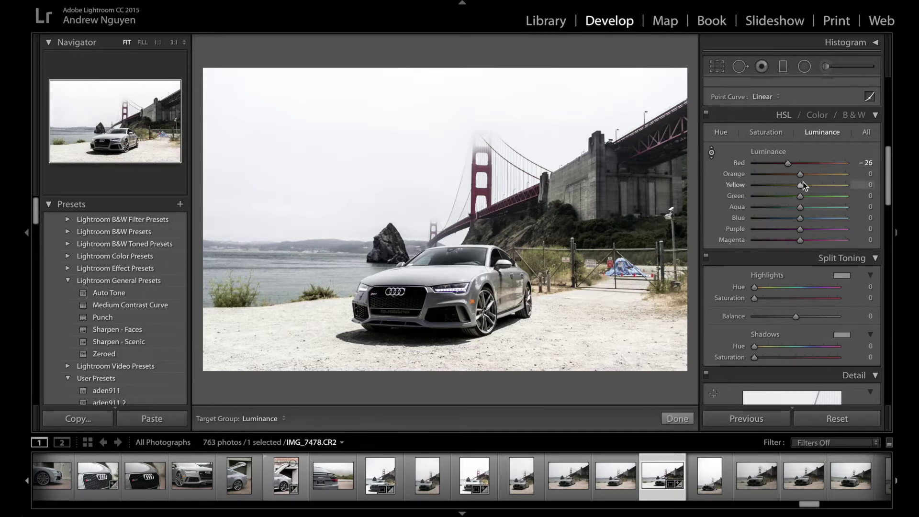
{"action": "mouse_move", "coordinate": [800, 174]}
{"action": "left_mouse_down"}
{"action": "mouse_move", "coordinate": [783, 186]}
{"action": "mouse_move", "coordinate": [785, 218]}
{"action": "mouse_move", "coordinate": [785, 207]}
{"action": "mouse_move", "coordinate": [805, 196]}
{"action": "left_mouse_up"}
Set saturation to Red +46, Purple -53 and Magenta -58
{"action": "key", "text": "ctrl+alt+shift+s"}
{"action": "mouse_move", "coordinate": [801, 229]}
{"action": "left_mouse_down"}
{"action": "mouse_move", "coordinate": [776, 229]}
{"action": "mouse_move", "coordinate": [774, 239]}
{"action": "left_mouse_up"}
{"action": "mouse_move", "coordinate": [815, 163]}
{"action": "left_mouse_down"}
{"action": "mouse_move", "coordinate": [833, 163]}
{"action": "mouse_move", "coordinate": [821, 165]}
{"action": "left_mouse_up"}
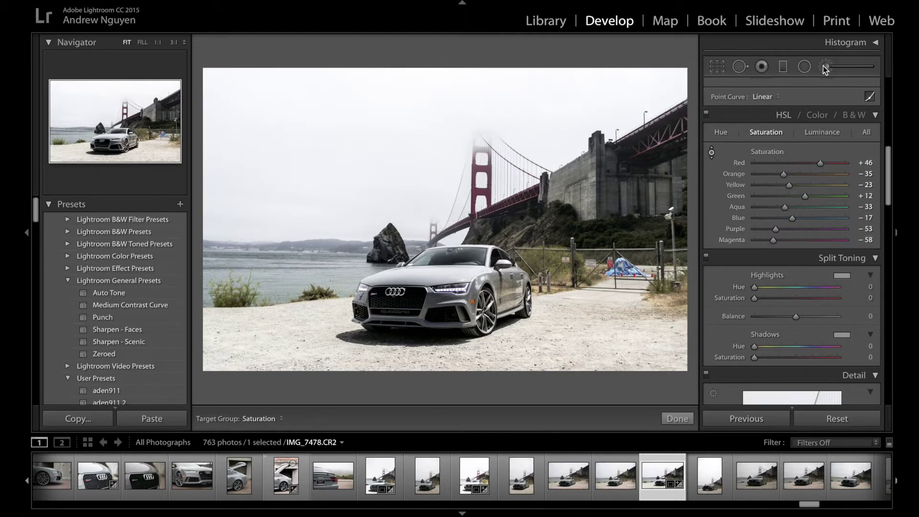
Lower the Detail sharpening amount with edge masking and reduce luminance noise
{"action": "scroll", "coordinate": [783, 288], "scroll_direction": "down", "scroll_amount": 5}
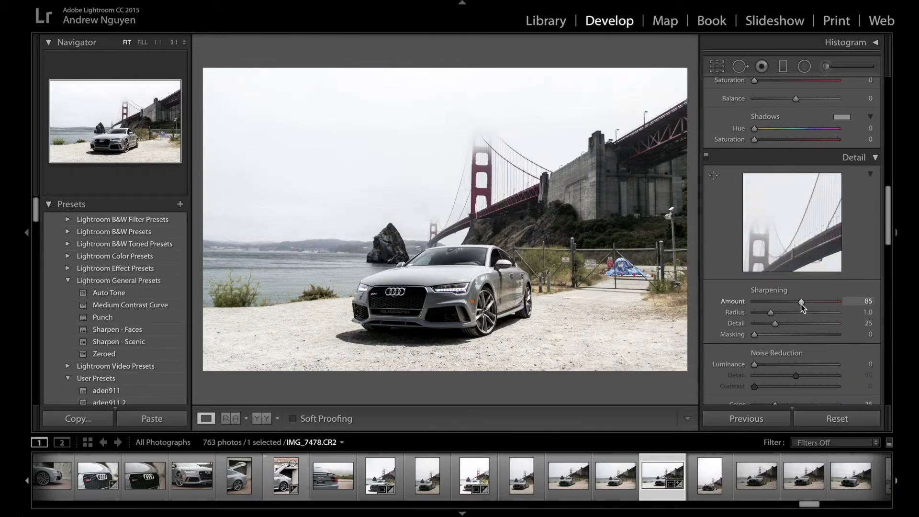
{"action": "mouse_move", "coordinate": [808, 308]}
{"action": "left_mouse_down"}
{"action": "mouse_move", "coordinate": [793, 308]}
{"action": "mouse_move", "coordinate": [823, 335]}
{"action": "left_mouse_up"}
{"action": "scroll", "coordinate": [774, 366], "scroll_direction": "down", "scroll_amount": 5}
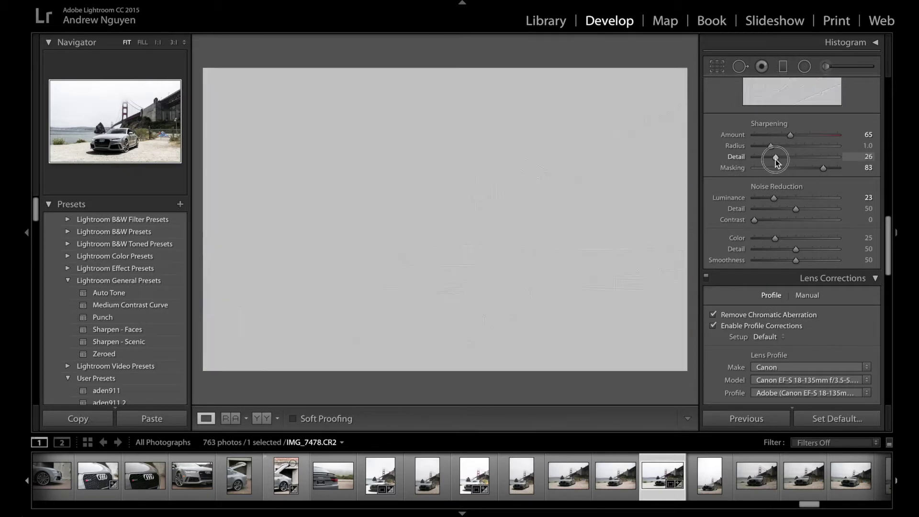
{"action": "left_click_drag", "start_coordinate": [776, 158], "coordinate": [786, 158]}
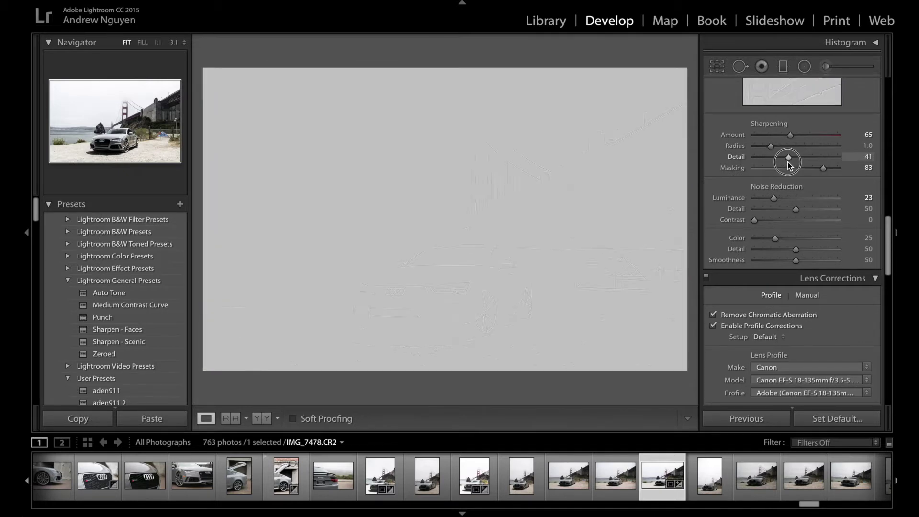
Adjust Camera Calibration shadow tint and the red, green and blue primaries
{"action": "scroll", "coordinate": [780, 167], "scroll_direction": "down", "scroll_amount": 5}
{"action": "scroll", "coordinate": [780, 170], "scroll_direction": "down", "scroll_amount": 5}
{"action": "mouse_move", "coordinate": [796, 270]}
{"action": "left_mouse_down"}
{"action": "mouse_move", "coordinate": [804, 271]}
{"action": "mouse_move", "coordinate": [789, 302]}
{"action": "mouse_move", "coordinate": [815, 311]}
{"action": "mouse_move", "coordinate": [791, 300]}
{"action": "left_mouse_up"}
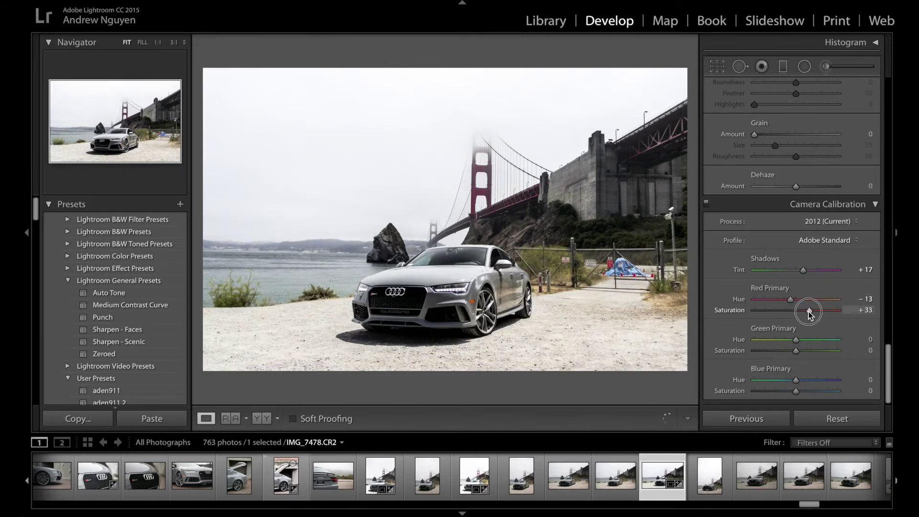
{"action": "mouse_move", "coordinate": [792, 341]}
{"action": "left_mouse_down"}
{"action": "mouse_move", "coordinate": [811, 340]}
{"action": "mouse_move", "coordinate": [817, 352]}
{"action": "mouse_move", "coordinate": [796, 363]}
{"action": "mouse_move", "coordinate": [833, 379]}
{"action": "left_mouse_up"}
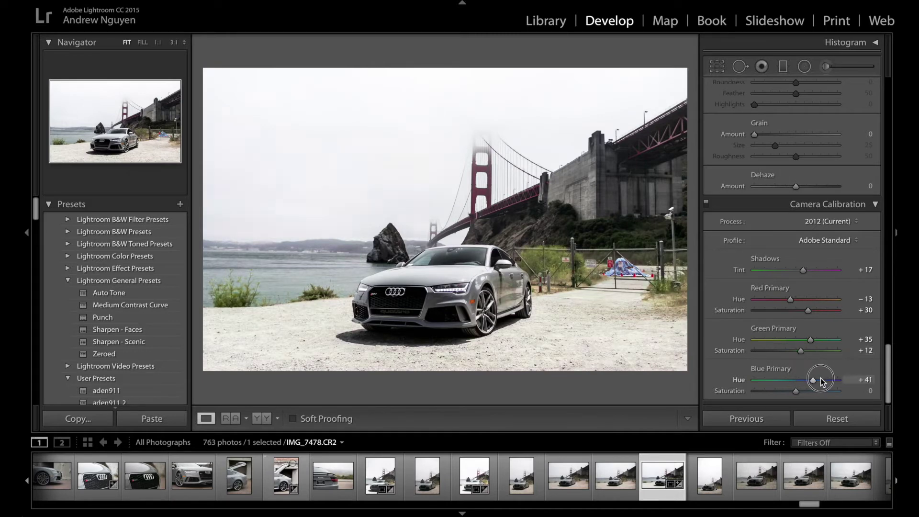
Add a faint blue Split Toning highlight at hue 232 and bring up the Graduated Filter
{"action": "scroll", "coordinate": [771, 347], "scroll_direction": "up", "scroll_amount": 3}
{"action": "scroll", "coordinate": [771, 347], "scroll_direction": "up", "scroll_amount": 3}
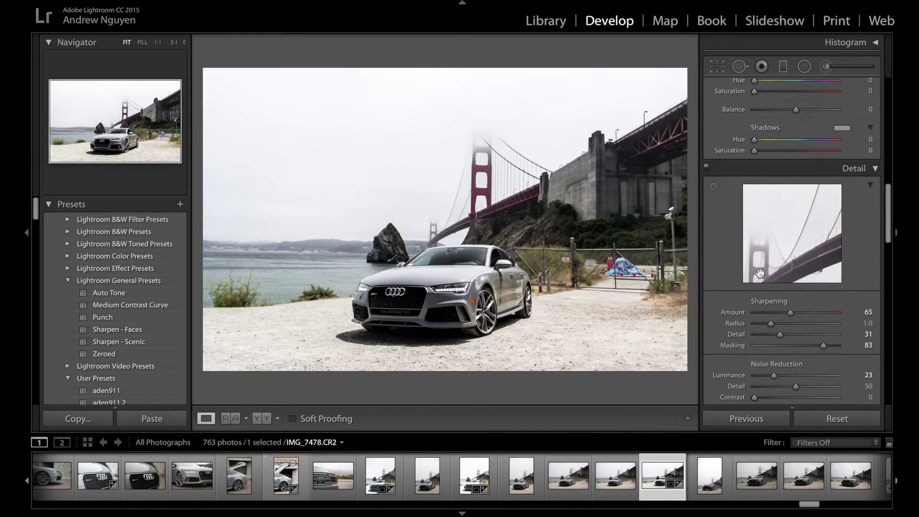
{"action": "scroll", "coordinate": [766, 311], "scroll_direction": "up", "scroll_amount": 3}
{"action": "mouse_move", "coordinate": [761, 229]}
{"action": "left_mouse_down"}
{"action": "mouse_move", "coordinate": [810, 226]}
{"action": "mouse_move", "coordinate": [759, 237]}
{"action": "left_mouse_up"}
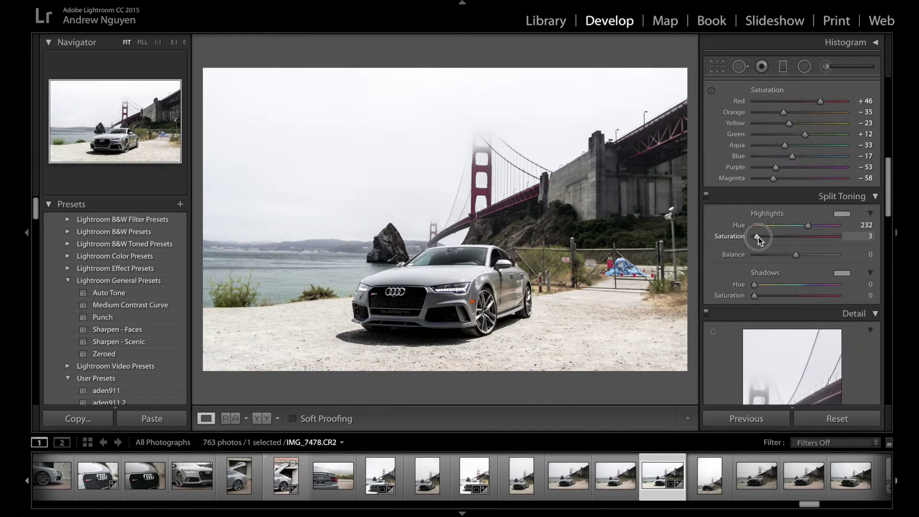
{"action": "left_click", "coordinate": [783, 67]}
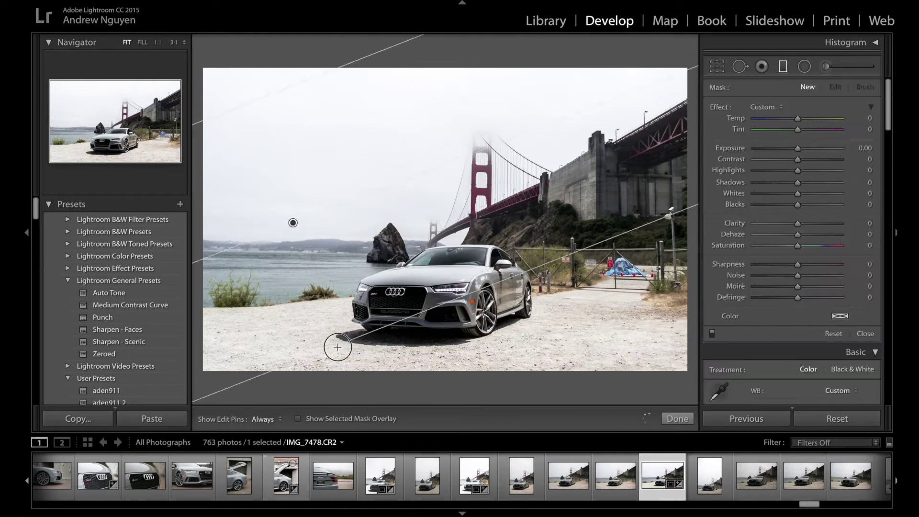
Set the sky graduated filter to Temp -5 with slightly lower exposure, checking its mask
{"action": "left_click_drag", "start_coordinate": [797, 150], "coordinate": [796, 154]}
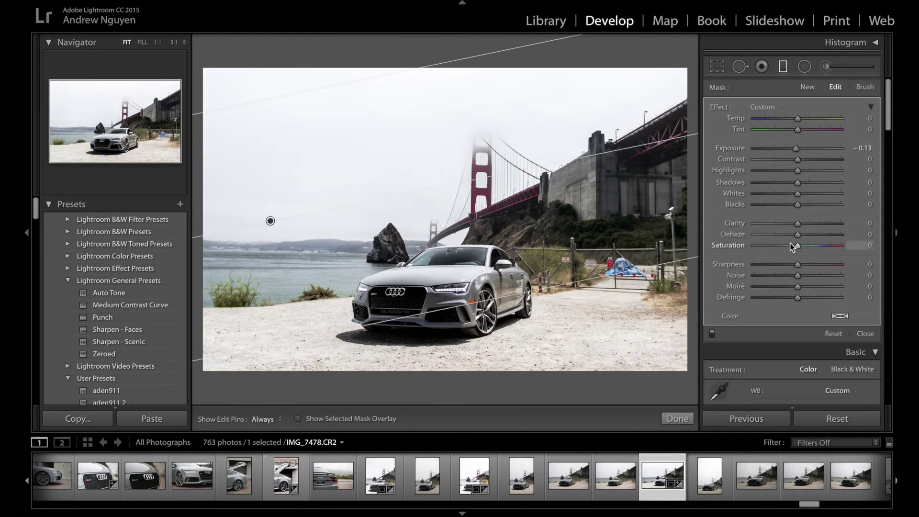
{"action": "left_click_drag", "start_coordinate": [798, 120], "coordinate": [796, 119]}
{"action": "left_click", "coordinate": [865, 86]}
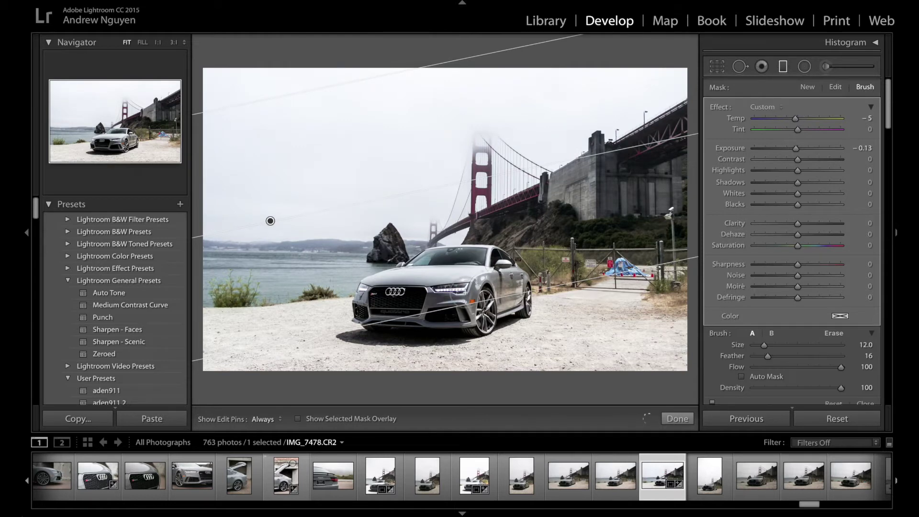
{"action": "key", "text": "o"}
{"action": "key", "text": "h"}
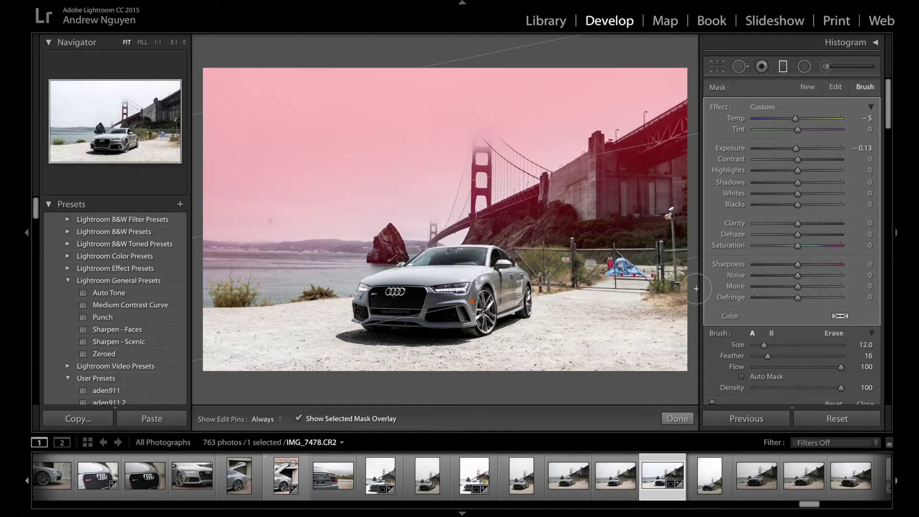
{"action": "left_click", "coordinate": [678, 418]}
Draw a steep diagonal graduated filter on the right with Exposure 0.21 and a pale tint
{"action": "key", "text": "m"}
{"action": "left_click", "coordinate": [271, 221]}
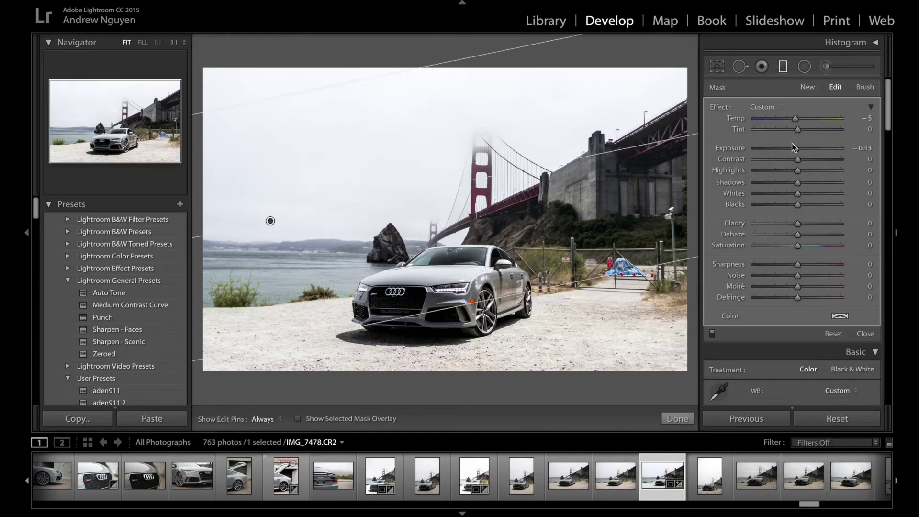
{"action": "left_click", "coordinate": [678, 419]}
{"action": "key", "text": "m"}
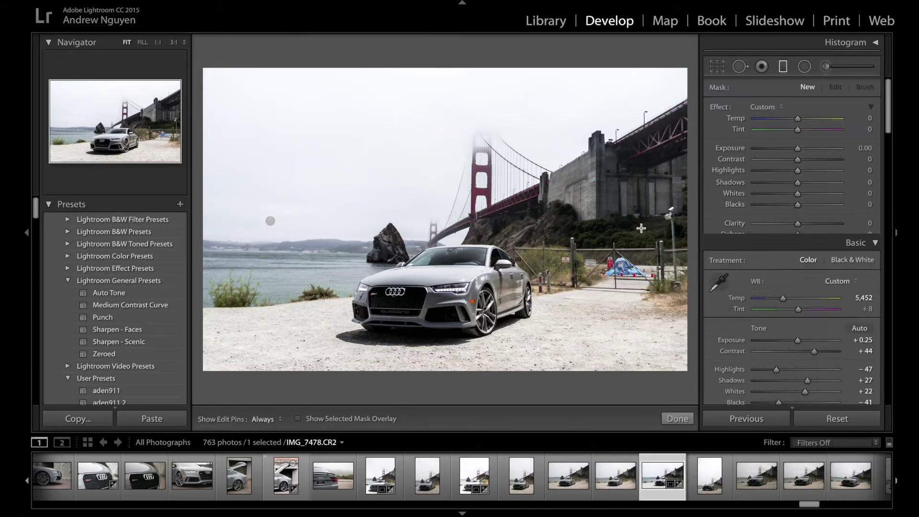
{"action": "left_click_drag", "start_coordinate": [676, 200], "coordinate": [494, 303]}
{"action": "left_click_drag", "start_coordinate": [797, 149], "coordinate": [800, 149]}
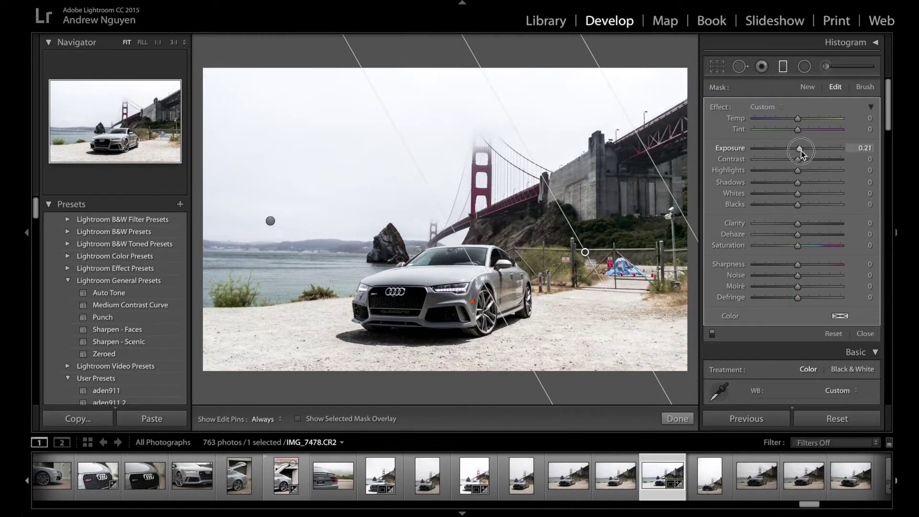
{"action": "left_click", "coordinate": [840, 317]}
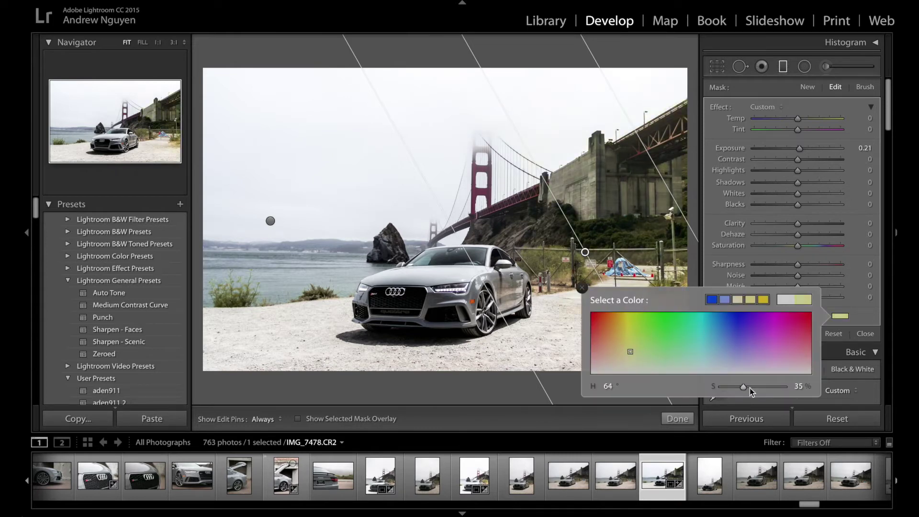
{"action": "left_click", "coordinate": [479, 107]}
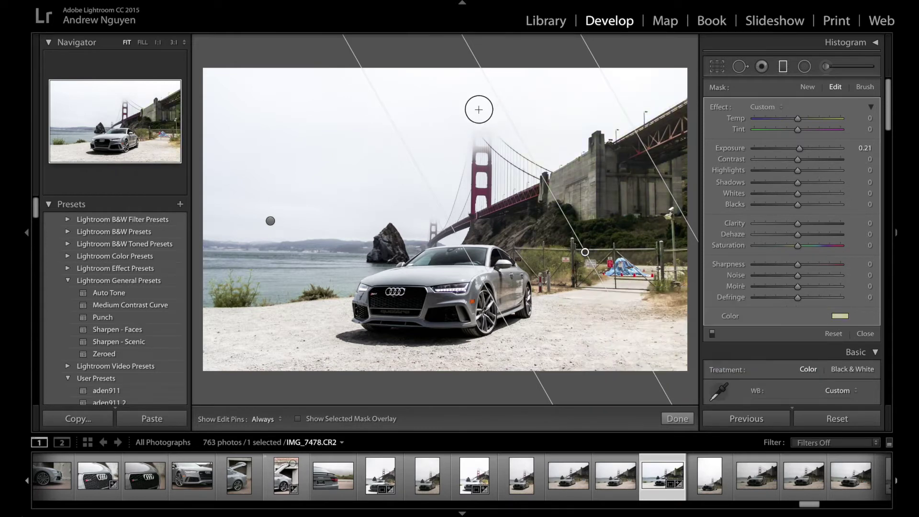
{"action": "left_click_drag", "start_coordinate": [479, 107], "coordinate": [492, 119]}
{"action": "key", "text": "m"}
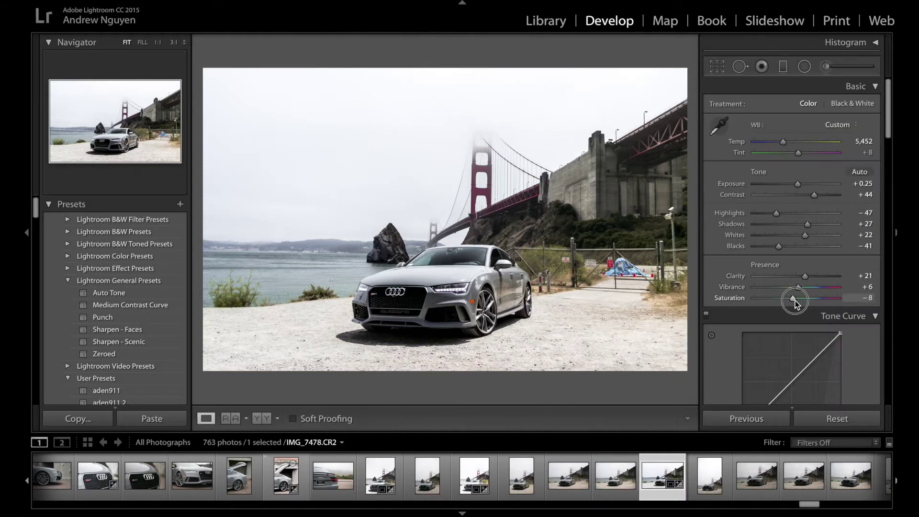
Add a horizontal graduated filter across the car with Shadows +10
{"action": "key", "text": "m"}
{"action": "left_click_drag", "start_coordinate": [421, 367], "coordinate": [423, 180]}
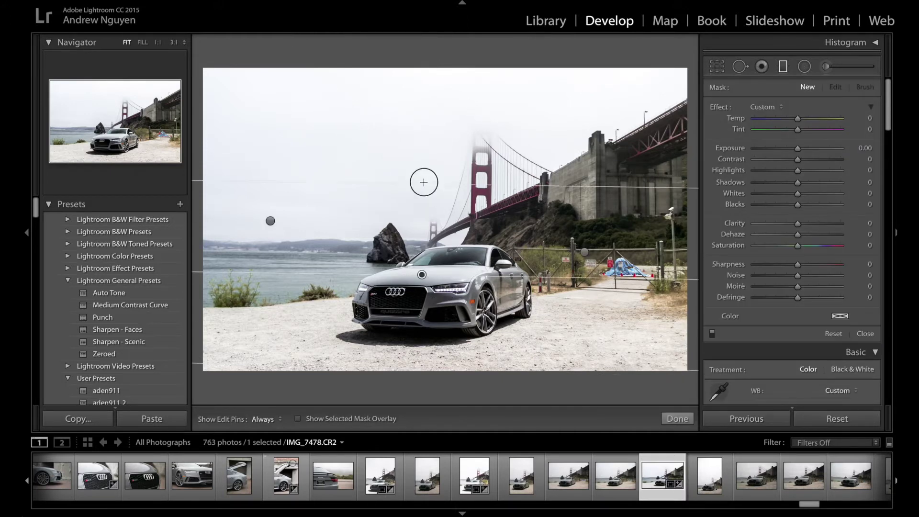
{"action": "left_click_drag", "start_coordinate": [798, 182], "coordinate": [801, 182]}
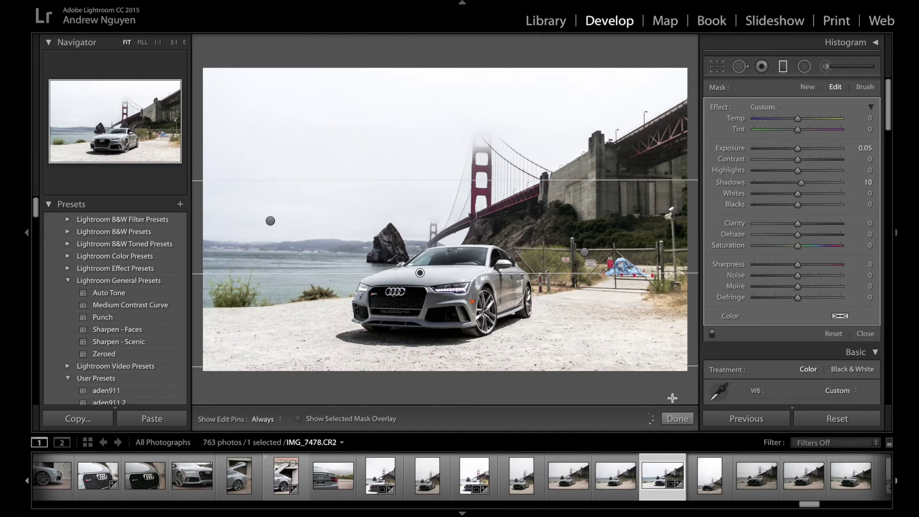
Paint an adjustment brush mask over the car and raise its Sharpness to 23
{"action": "key", "text": "k"}
{"action": "key", "text": "h"}
{"action": "mouse_move", "coordinate": [406, 298]}
{"action": "left_mouse_down"}
{"action": "mouse_move", "coordinate": [383, 306]}
{"action": "mouse_move", "coordinate": [460, 307]}
{"action": "mouse_move", "coordinate": [508, 287]}
{"action": "mouse_move", "coordinate": [423, 278]}
{"action": "left_mouse_up"}
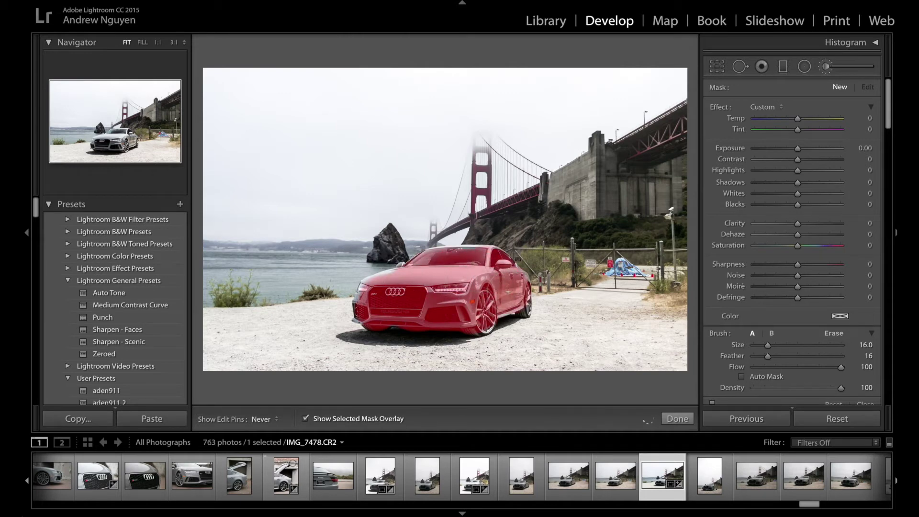
{"action": "left_click_drag", "start_coordinate": [508, 292], "coordinate": [514, 301]}
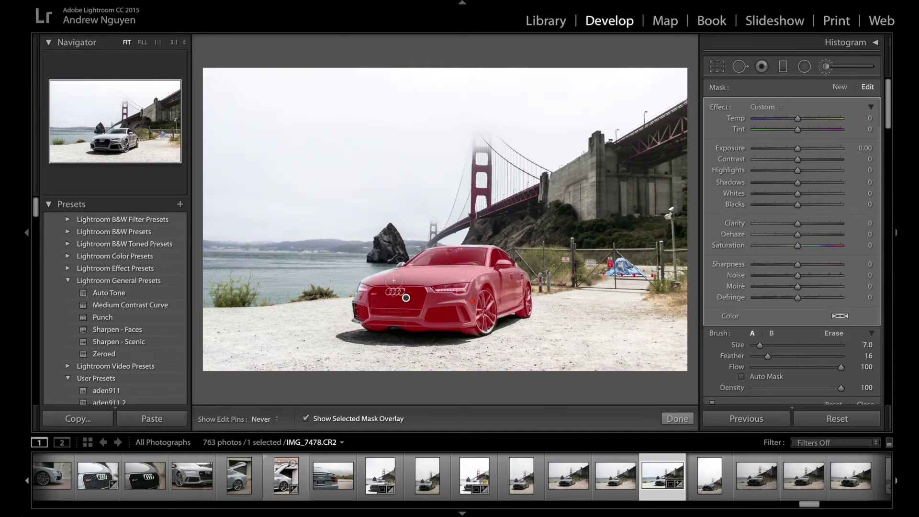
{"action": "key", "text": "h"}
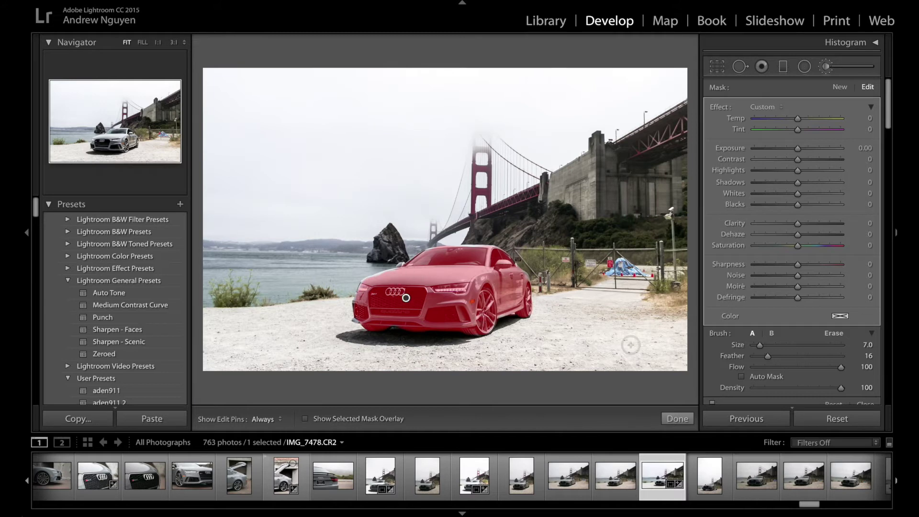
{"action": "key", "text": "o"}
{"action": "left_click_drag", "start_coordinate": [798, 264], "coordinate": [808, 265]}
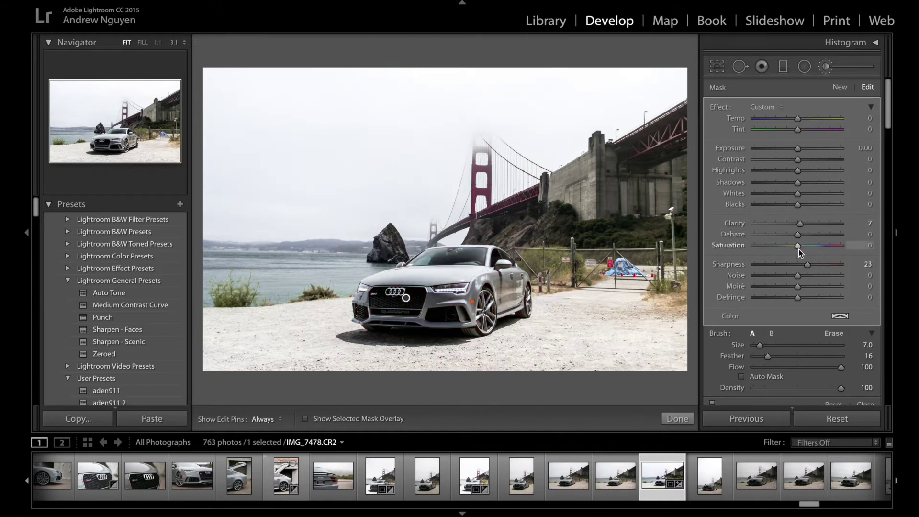
Add a rotated, inverted radial filter near the right fence with Saturation -25
{"action": "key", "text": "m"}
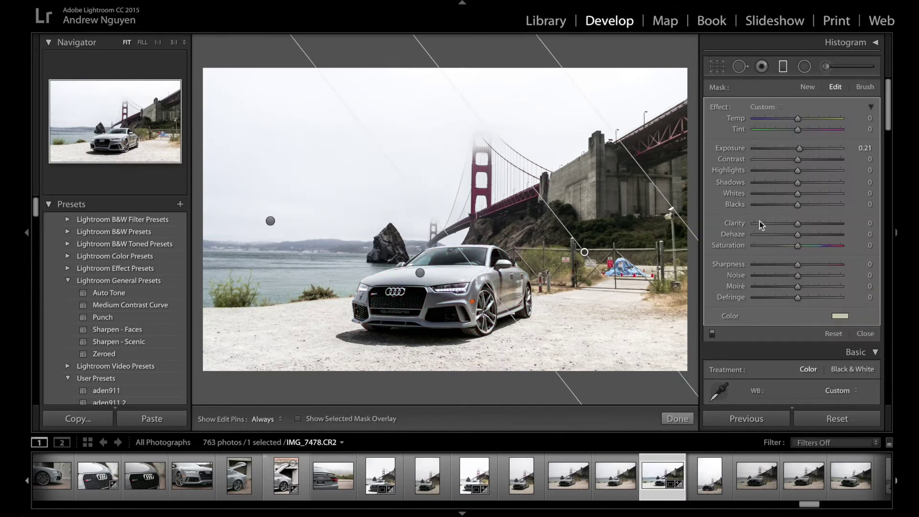
{"action": "key", "text": "m"}
{"action": "key", "text": "shift+m"}
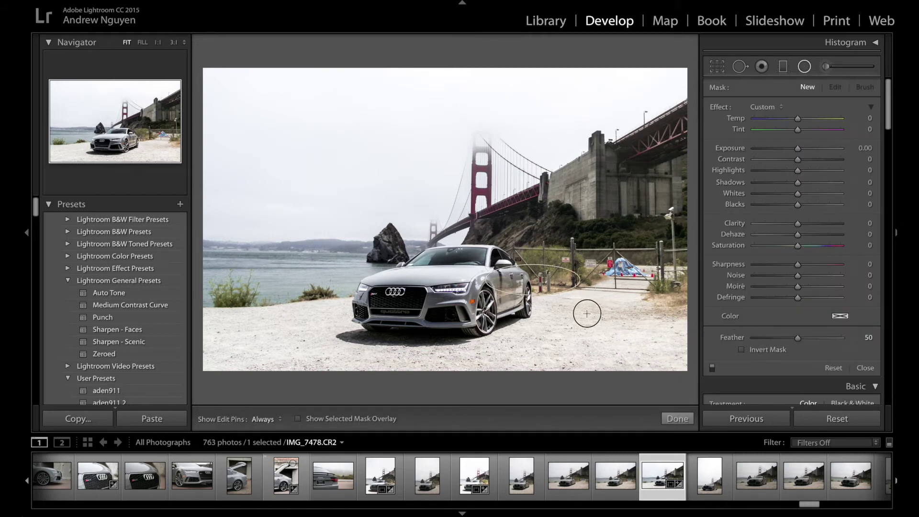
{"action": "left_click_drag", "start_coordinate": [532, 279], "coordinate": [614, 316]}
{"action": "left_click_drag", "start_coordinate": [585, 230], "coordinate": [549, 274]}
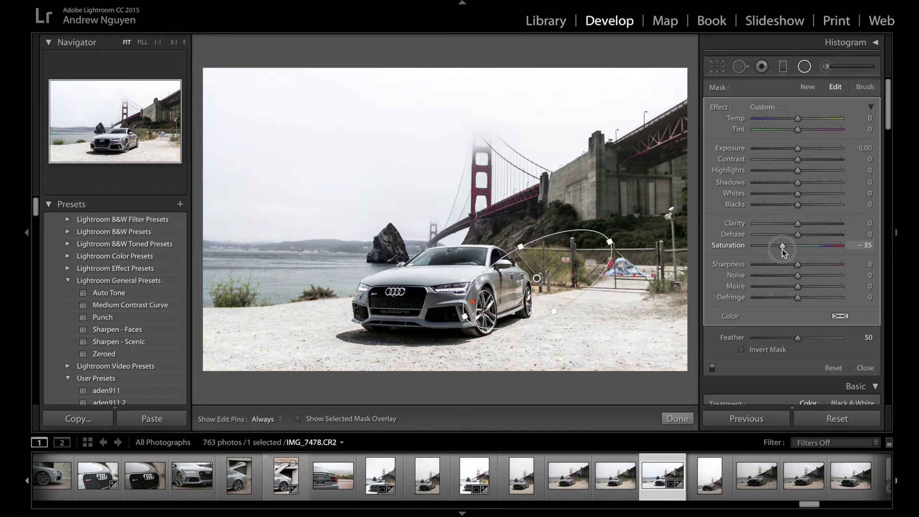
{"action": "left_click", "coordinate": [742, 350]}
{"action": "left_click_drag", "start_coordinate": [783, 247], "coordinate": [789, 248]}
{"action": "left_click", "coordinate": [681, 421]}
Raise Highlights on the car brush adjustment
{"action": "key", "text": "k"}
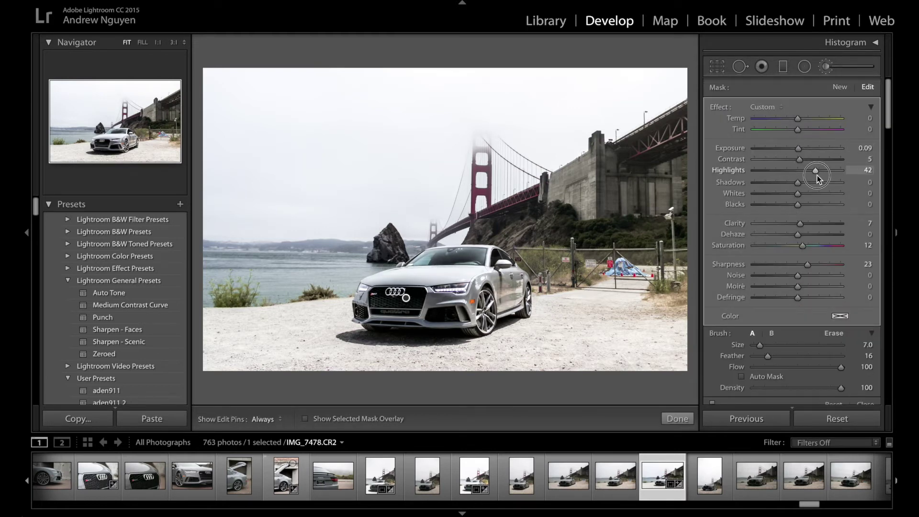
{"action": "mouse_move", "coordinate": [798, 171]}
{"action": "left_mouse_down"}
{"action": "mouse_move", "coordinate": [806, 171]}
{"action": "mouse_move", "coordinate": [799, 193]}
{"action": "left_mouse_up"}
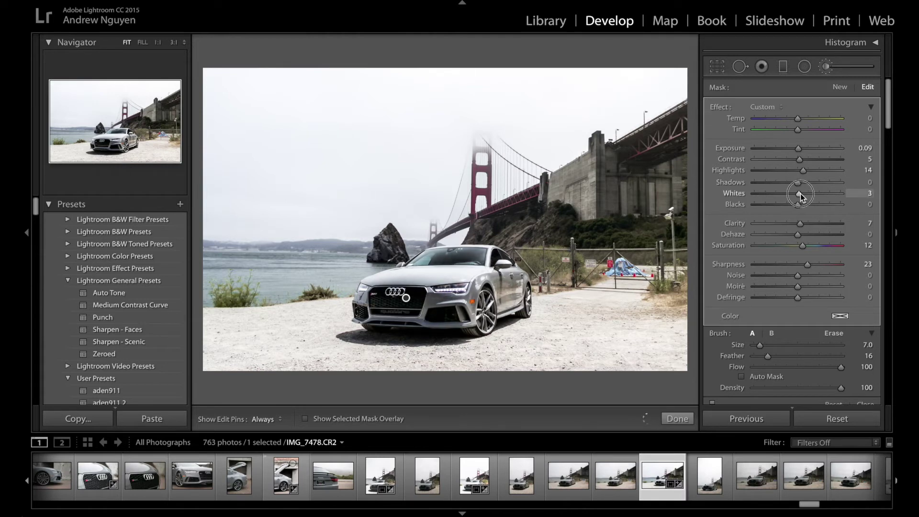
{"action": "left_click", "coordinate": [677, 420]}
{"action": "key", "text": "shift+m"}
Draw a wide radial filter around the car with Sharpness -47
{"action": "mouse_move", "coordinate": [463, 281]}
{"action": "left_mouse_down"}
{"action": "mouse_move", "coordinate": [619, 347]}
{"action": "mouse_move", "coordinate": [631, 366]}
{"action": "left_mouse_up"}
{"action": "left_click_drag", "start_coordinate": [472, 245], "coordinate": [451, 250]}
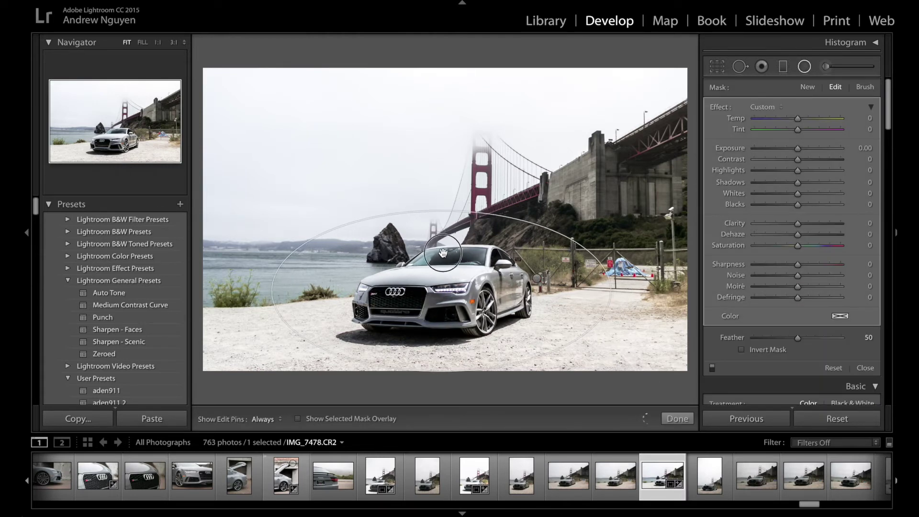
{"action": "left_click_drag", "start_coordinate": [798, 265], "coordinate": [777, 267]}
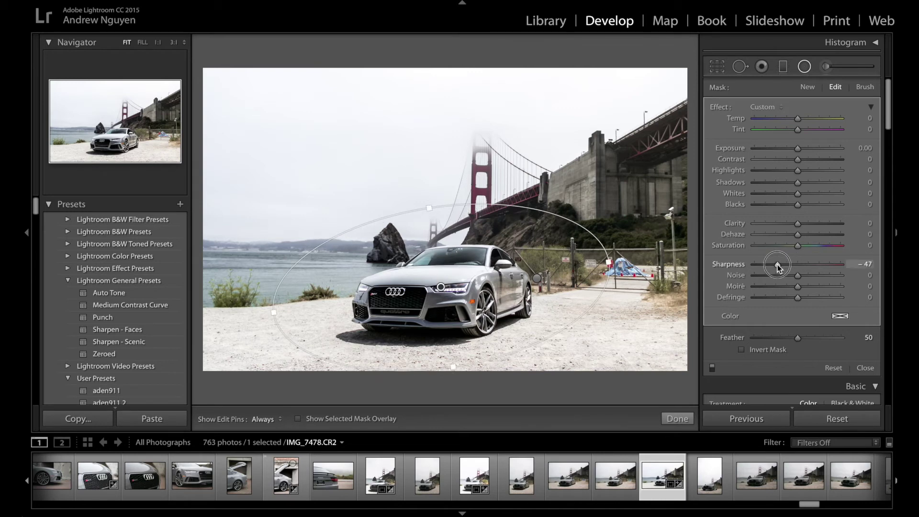
Brush the bridge deck and left tower with Temp 7 and Saturation 19
{"action": "key", "text": "k"}
{"action": "left_click_drag", "start_coordinate": [686, 122], "coordinate": [687, 116]}
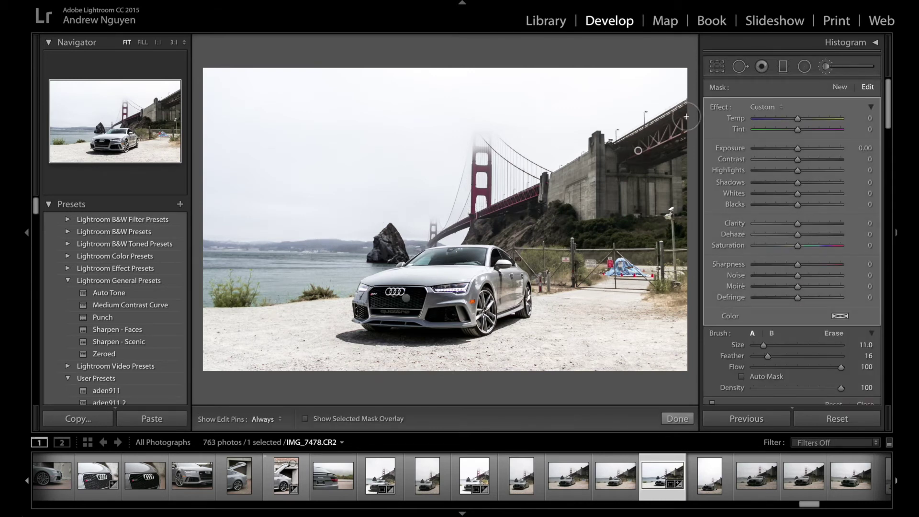
{"action": "key", "text": "o"}
{"action": "left_click_drag", "start_coordinate": [532, 192], "coordinate": [428, 236]}
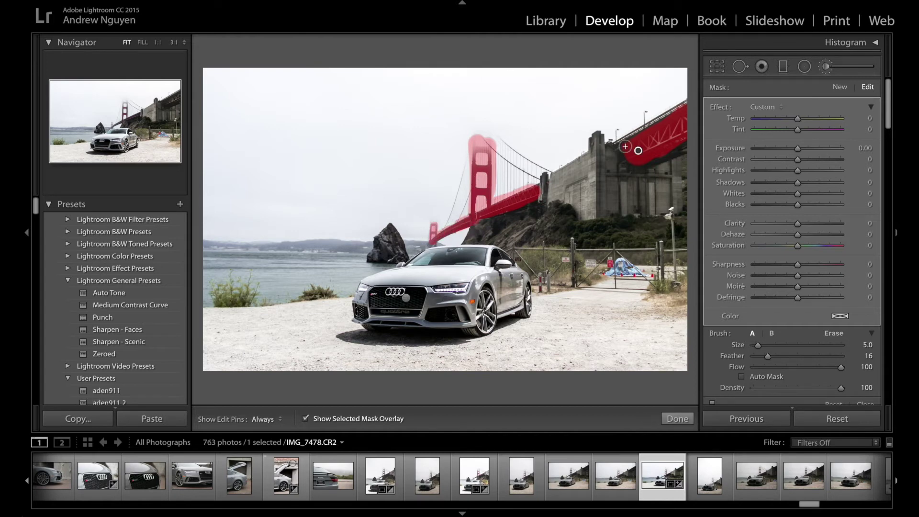
{"action": "key", "text": "o"}
{"action": "left_click", "coordinate": [799, 120]}
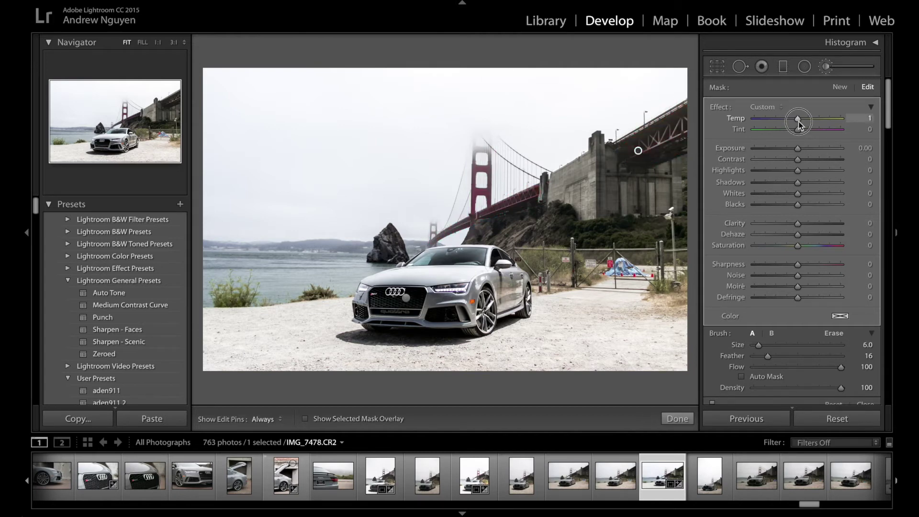
{"action": "left_click_drag", "start_coordinate": [803, 125], "coordinate": [801, 124]}
{"action": "left_click", "coordinate": [809, 246]}
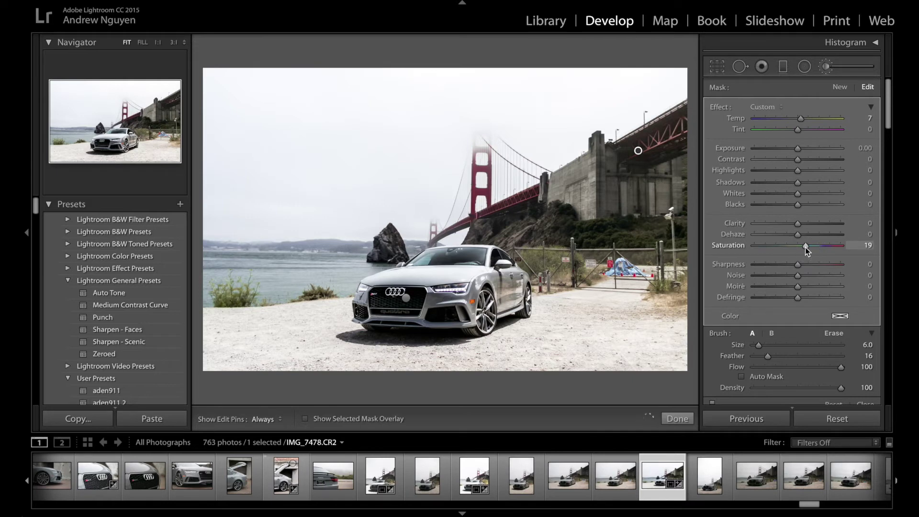
{"action": "left_click", "coordinate": [685, 418]}
Add shadow and midtone points on the red tone curve
{"action": "scroll", "coordinate": [810, 305], "scroll_direction": "down", "scroll_amount": 5}
{"action": "scroll", "coordinate": [810, 305], "scroll_direction": "down", "scroll_amount": 5}
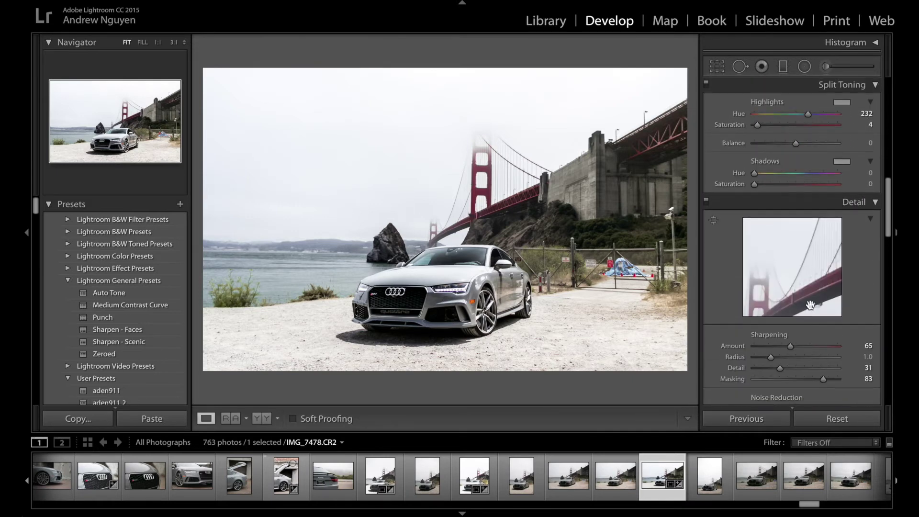
{"action": "scroll", "coordinate": [810, 305], "scroll_direction": "up", "scroll_amount": 5}
{"action": "scroll", "coordinate": [812, 309], "scroll_direction": "up", "scroll_amount": 4}
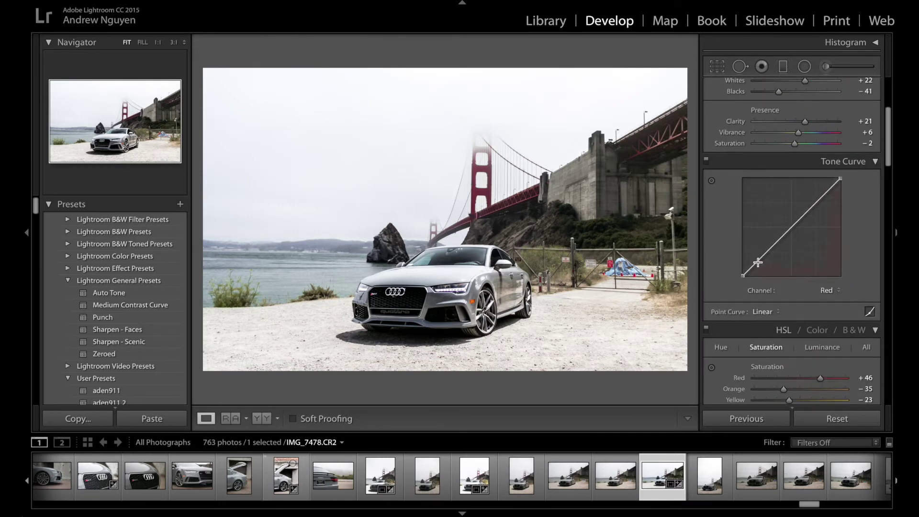
{"action": "left_click", "coordinate": [761, 259]}
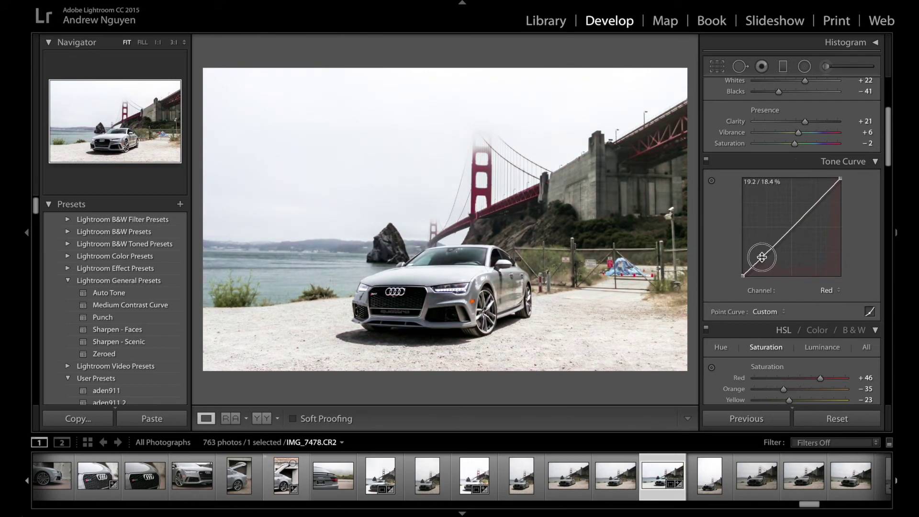
{"action": "left_click", "coordinate": [795, 224]}
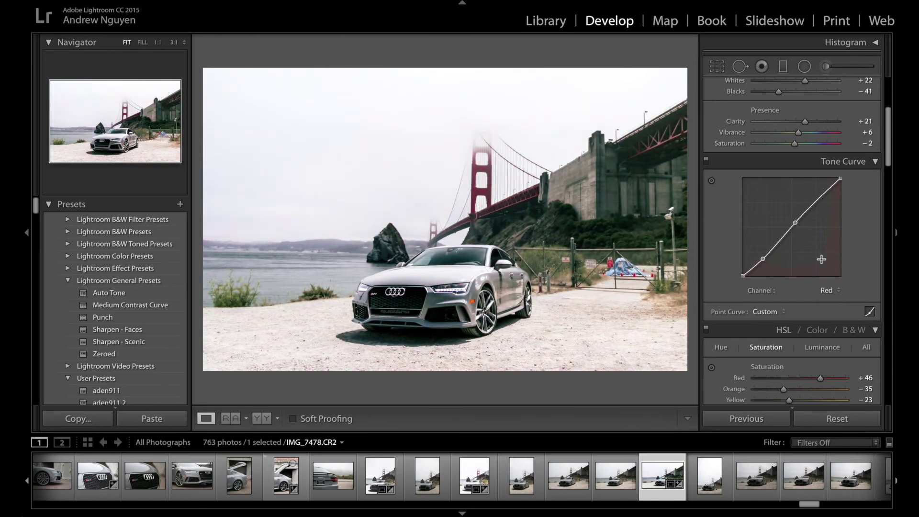
Lift the green curve's upper midtones and pull the blue curve's midtones below the diagonal
{"action": "left_click", "coordinate": [831, 290]}
{"action": "left_click", "coordinate": [761, 257]}
{"action": "left_click_drag", "start_coordinate": [800, 220], "coordinate": [808, 209]}
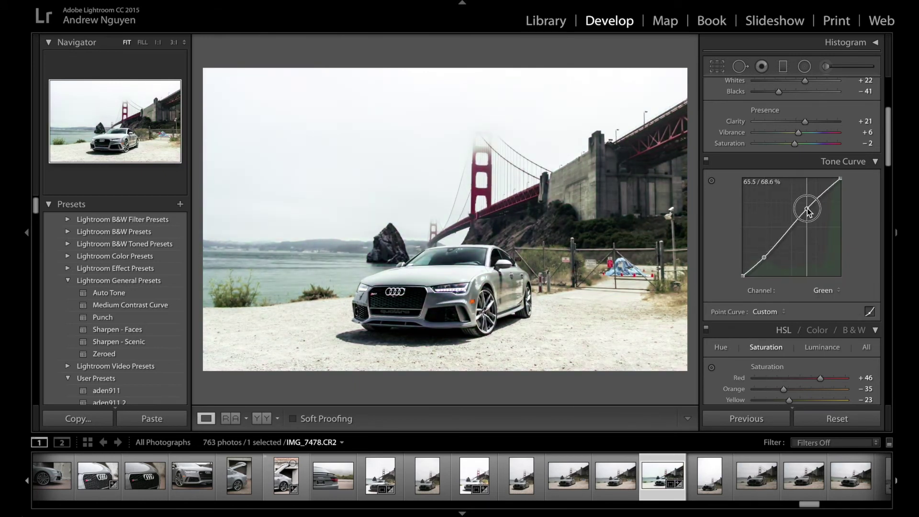
{"action": "left_click", "coordinate": [831, 291]}
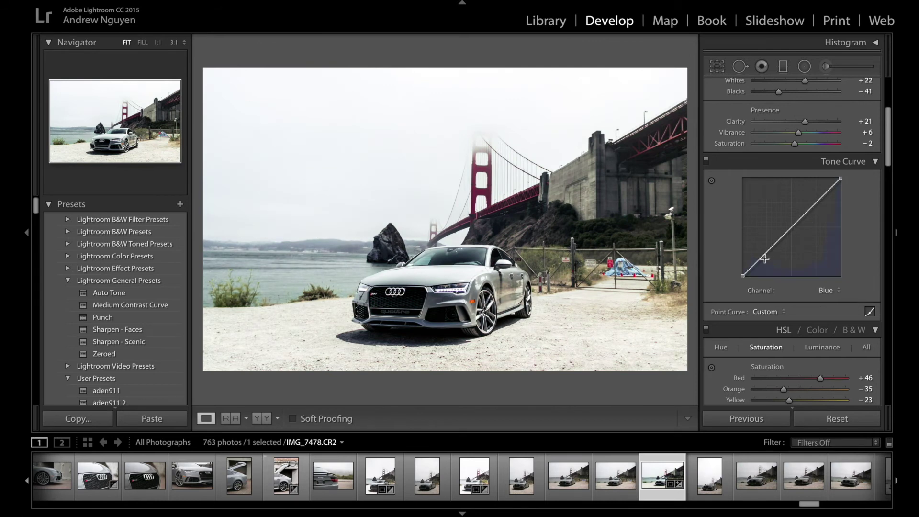
{"action": "left_click", "coordinate": [761, 259]}
{"action": "mouse_move", "coordinate": [806, 214]}
{"action": "left_mouse_down"}
{"action": "mouse_move", "coordinate": [806, 222]}
{"action": "mouse_move", "coordinate": [807, 213]}
{"action": "left_mouse_up"}
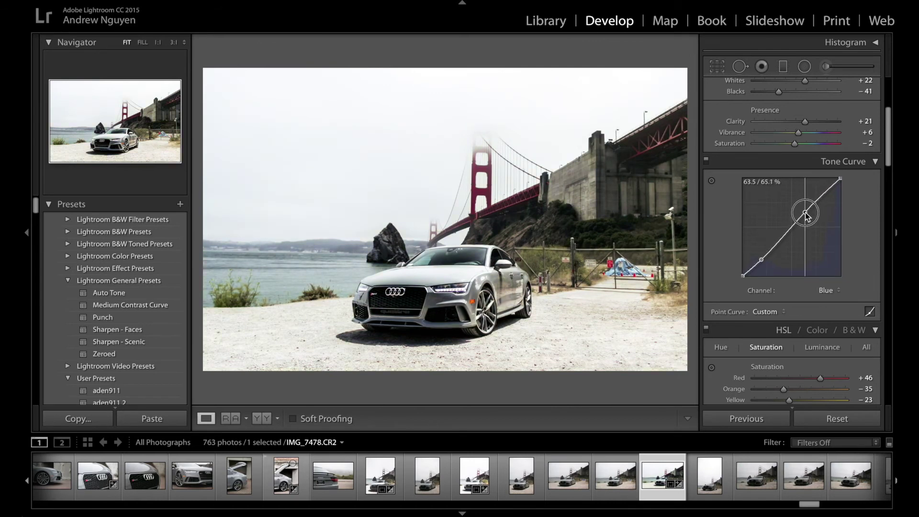
Refine the red curve with a slightly lifted midtone point
{"action": "left_click", "coordinate": [830, 290]}
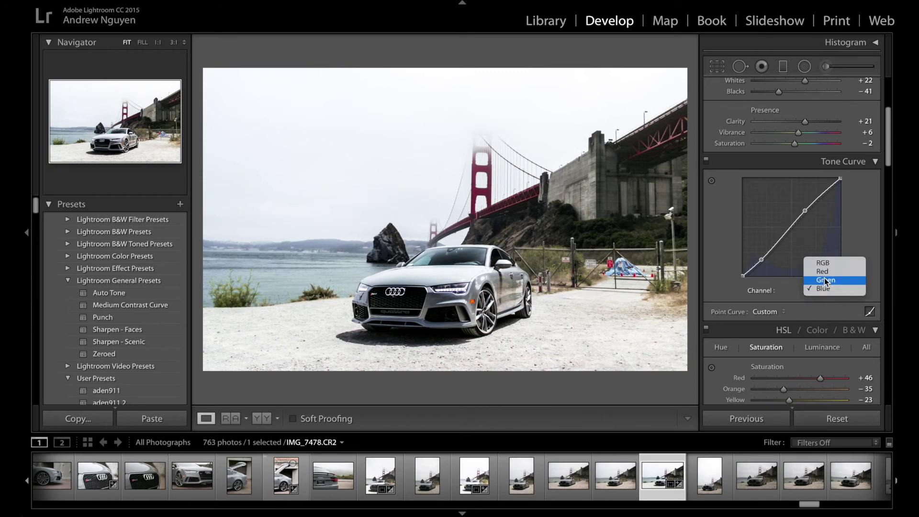
{"action": "left_click", "coordinate": [824, 271]}
{"action": "left_click", "coordinate": [766, 259]}
{"action": "left_click_drag", "start_coordinate": [808, 206], "coordinate": [797, 219]}
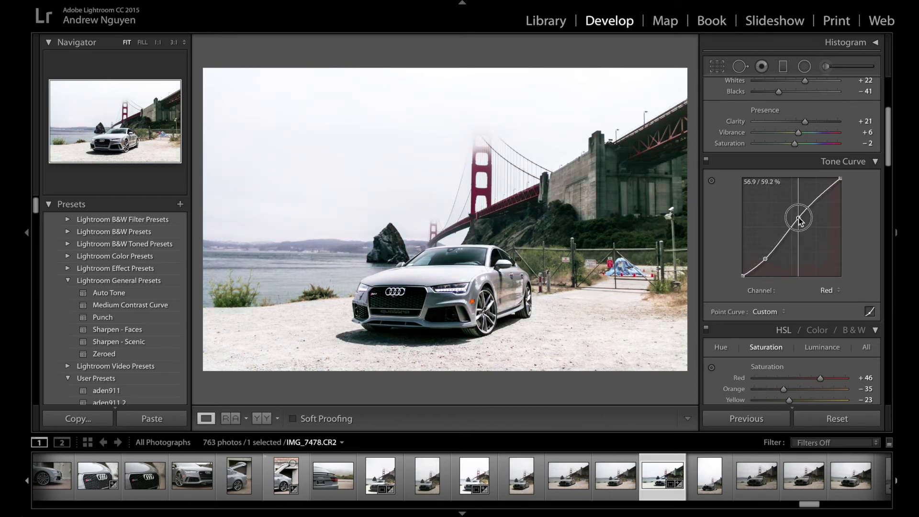
Set Lens Corrections vignetting to 72
{"action": "scroll", "coordinate": [795, 244], "scroll_direction": "up", "scroll_amount": 4}
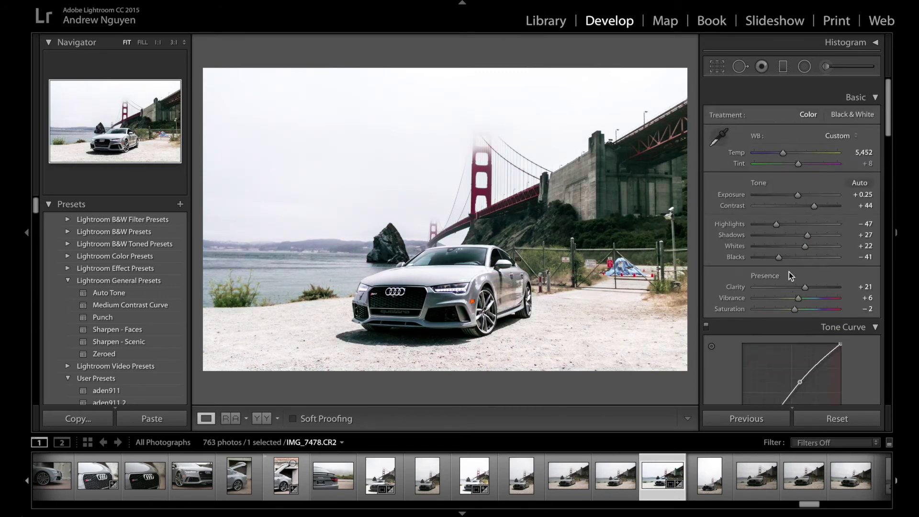
{"action": "scroll", "coordinate": [790, 302], "scroll_direction": "down", "scroll_amount": 8}
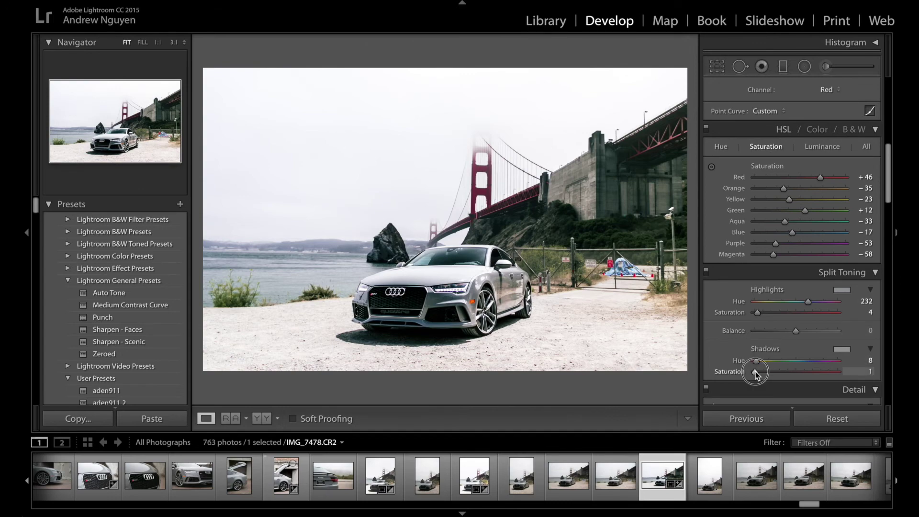
{"action": "scroll", "coordinate": [799, 184], "scroll_direction": "up", "scroll_amount": 8}
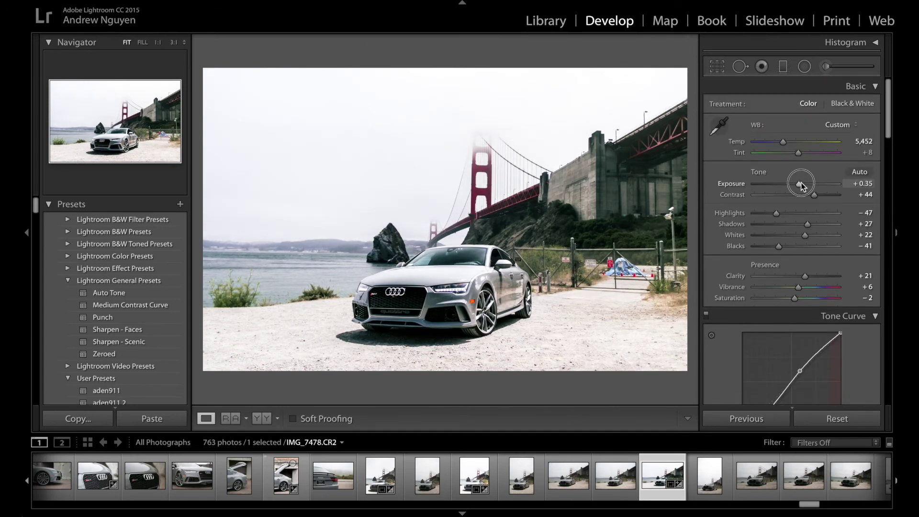
{"action": "scroll", "coordinate": [801, 182], "scroll_direction": "down", "scroll_amount": 6}
{"action": "scroll", "coordinate": [801, 183], "scroll_direction": "down", "scroll_amount": 6}
{"action": "left_click_drag", "start_coordinate": [799, 197], "coordinate": [785, 197]}
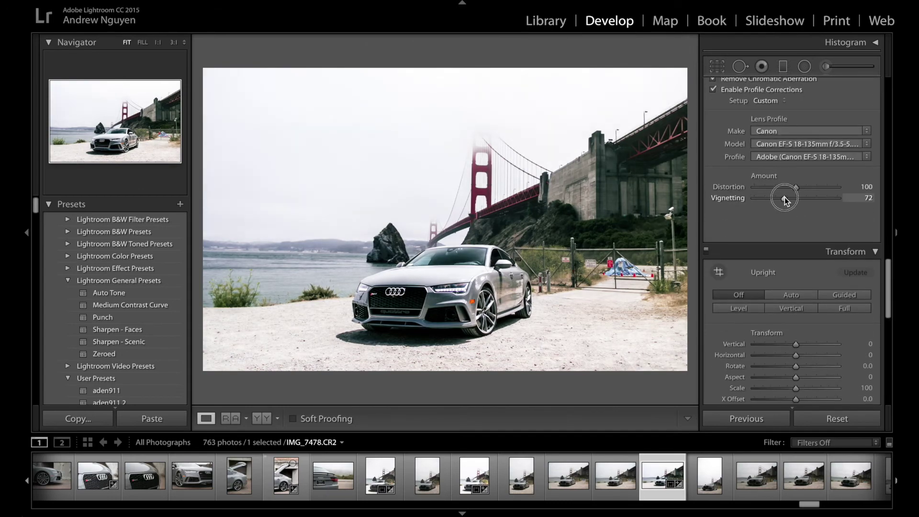
Draw a tilted radial filter around the car that slightly lowers exposure outside it
{"action": "left_click", "coordinate": [804, 66]}
{"action": "left_click_drag", "start_coordinate": [441, 286], "coordinate": [670, 421]}
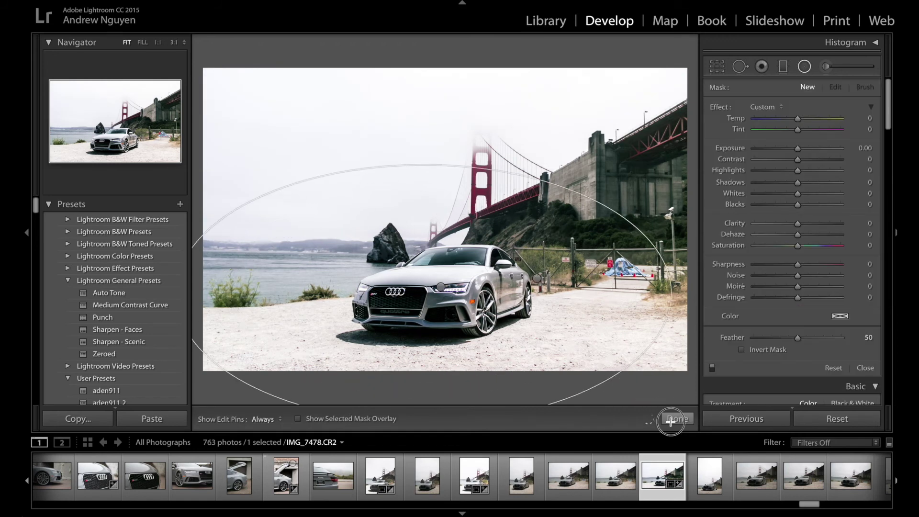
{"action": "left_click_drag", "start_coordinate": [526, 140], "coordinate": [565, 148]}
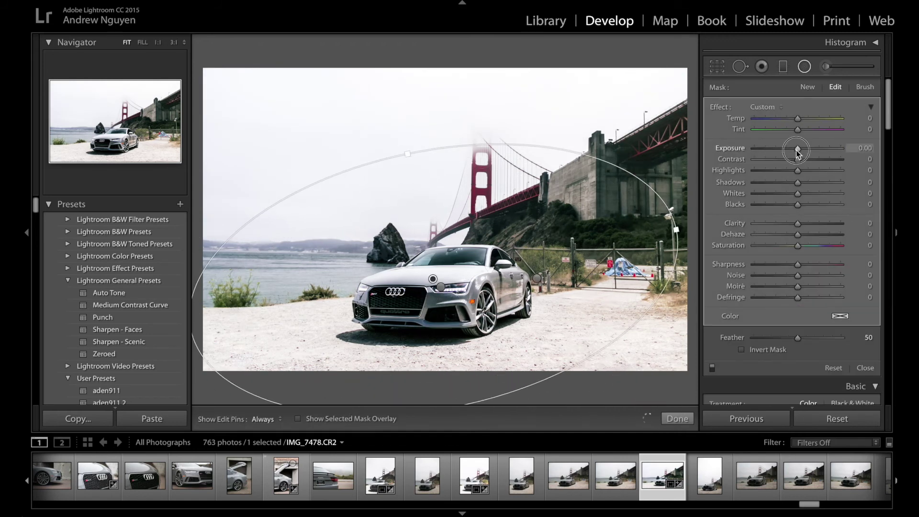
{"action": "left_click_drag", "start_coordinate": [798, 150], "coordinate": [795, 150]}
{"action": "left_click_drag", "start_coordinate": [676, 230], "coordinate": [613, 244]}
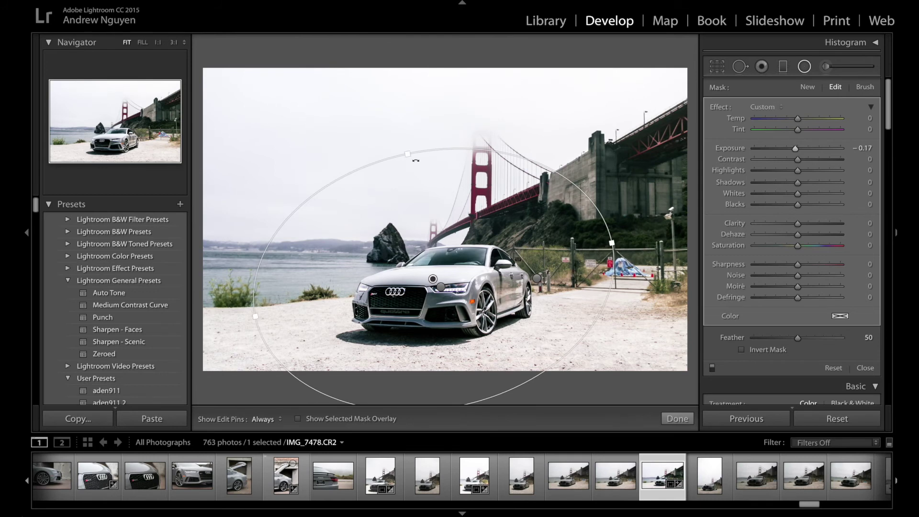
{"action": "left_click_drag", "start_coordinate": [415, 160], "coordinate": [419, 179]}
{"action": "left_click_drag", "start_coordinate": [452, 244], "coordinate": [457, 245]}
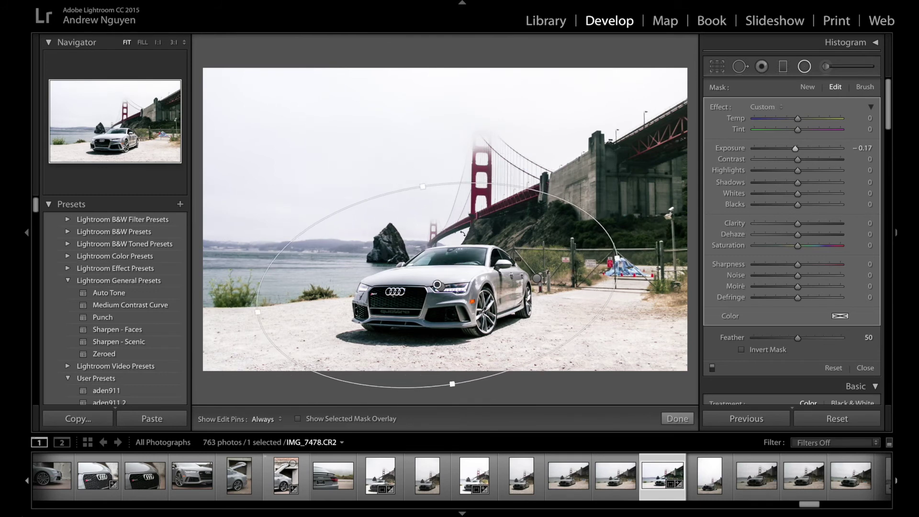
{"action": "mouse_move", "coordinate": [796, 149]}
{"action": "left_mouse_down"}
{"action": "mouse_move", "coordinate": [786, 149]}
{"action": "mouse_move", "coordinate": [798, 149]}
{"action": "left_mouse_up"}
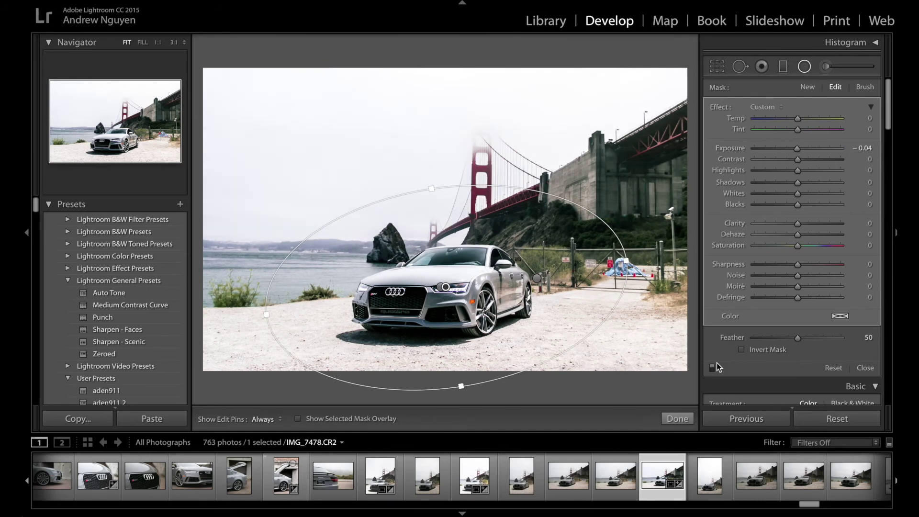
{"action": "left_click", "coordinate": [678, 418]}
Refine the green tone curve, adjusting its upper point and lowering its low point slightly
{"action": "scroll", "coordinate": [862, 308], "scroll_direction": "down", "scroll_amount": 3}
{"action": "left_click", "coordinate": [827, 377]}
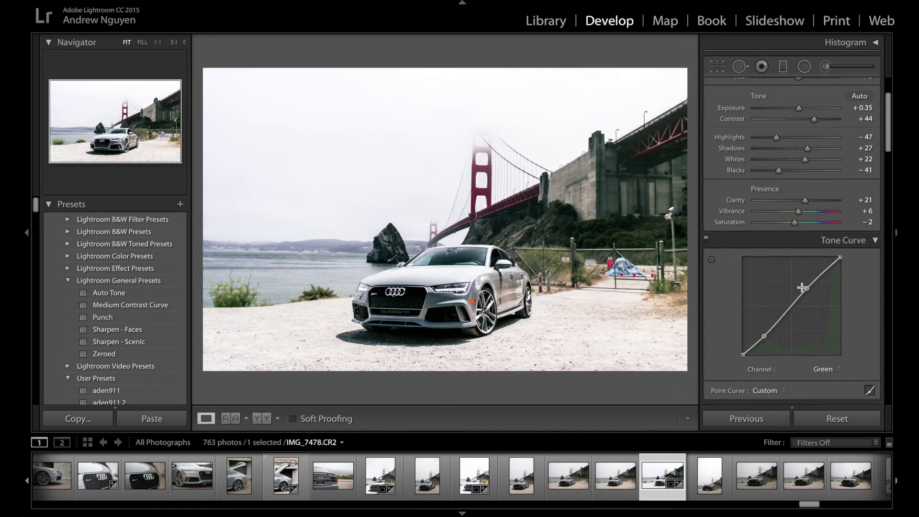
{"action": "left_click_drag", "start_coordinate": [807, 287], "coordinate": [808, 290]}
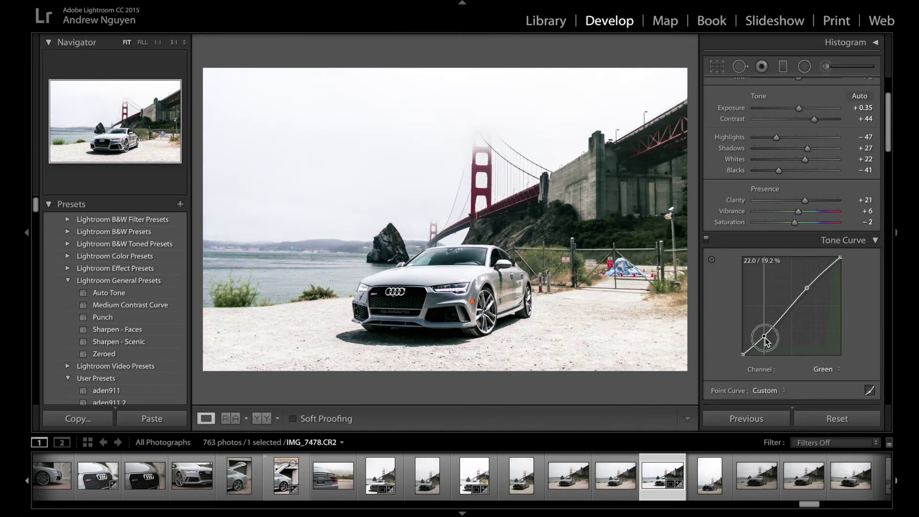
{"action": "left_click_drag", "start_coordinate": [765, 337], "coordinate": [766, 339]}
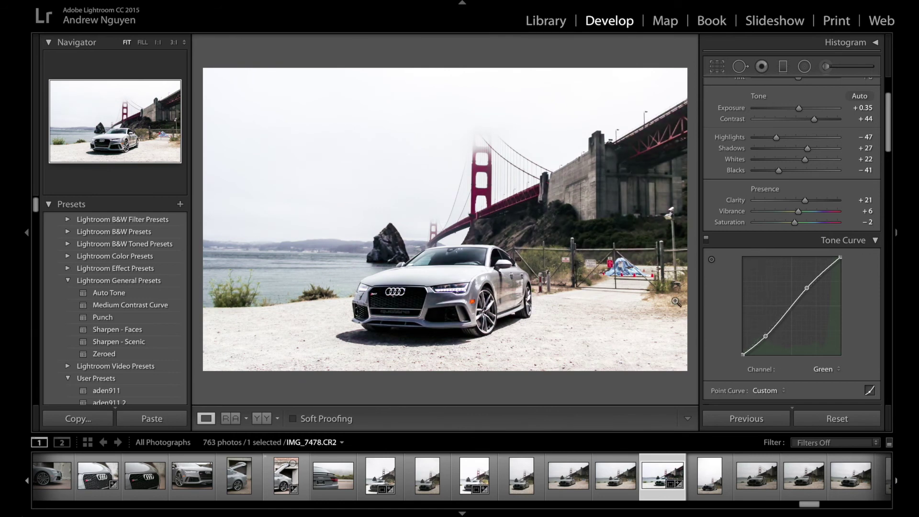
Set Clarity +24, Shadows +32, Blacks -36 and Tint +10 toward magenta
{"action": "mouse_move", "coordinate": [806, 200]}
{"action": "left_mouse_down"}
{"action": "mouse_move", "coordinate": [782, 202]}
{"action": "mouse_move", "coordinate": [809, 178]}
{"action": "left_mouse_up"}
{"action": "scroll", "coordinate": [807, 237], "scroll_direction": "up", "scroll_amount": 2}
{"action": "scroll", "coordinate": [809, 180], "scroll_direction": "up", "scroll_amount": 2}
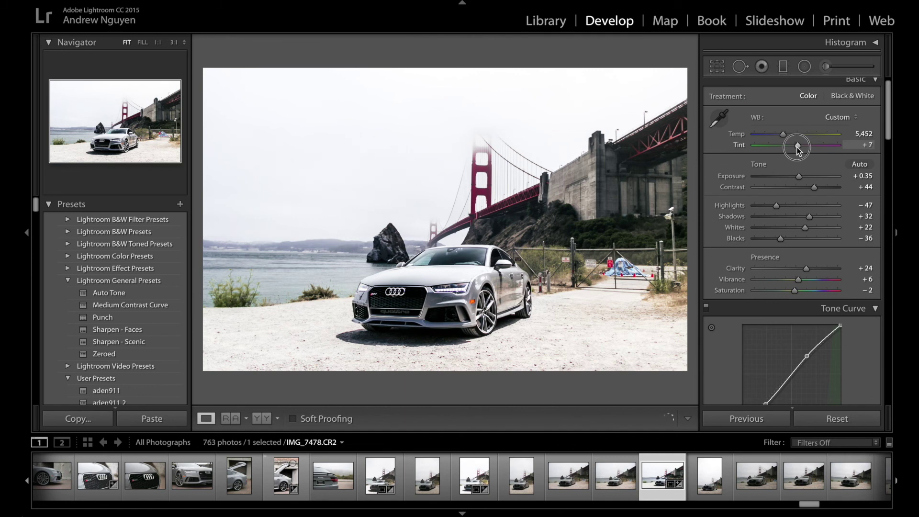
{"action": "left_click_drag", "start_coordinate": [797, 147], "coordinate": [799, 148]}
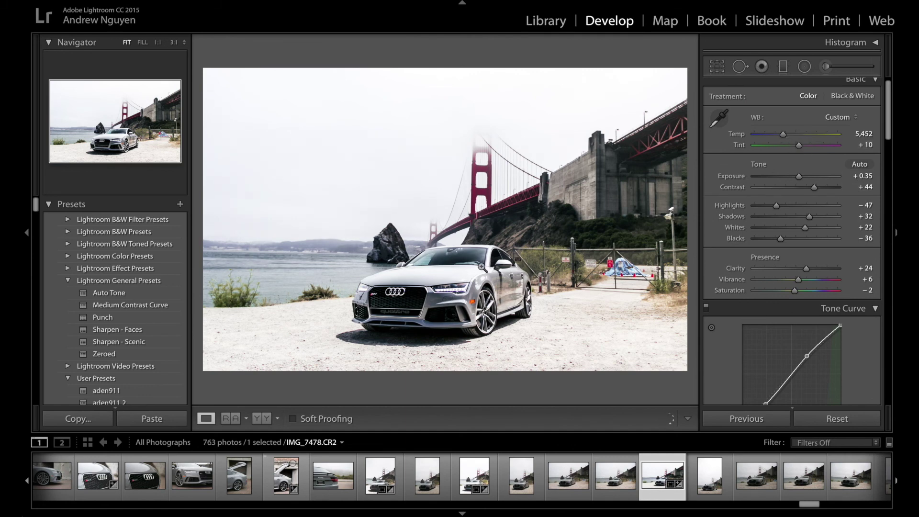
Show the unedited original in the Before view for comparison
{"action": "key", "text": "bracketright"}
{"action": "key", "text": "bracketleft"}
{"action": "key", "text": "backslash"}
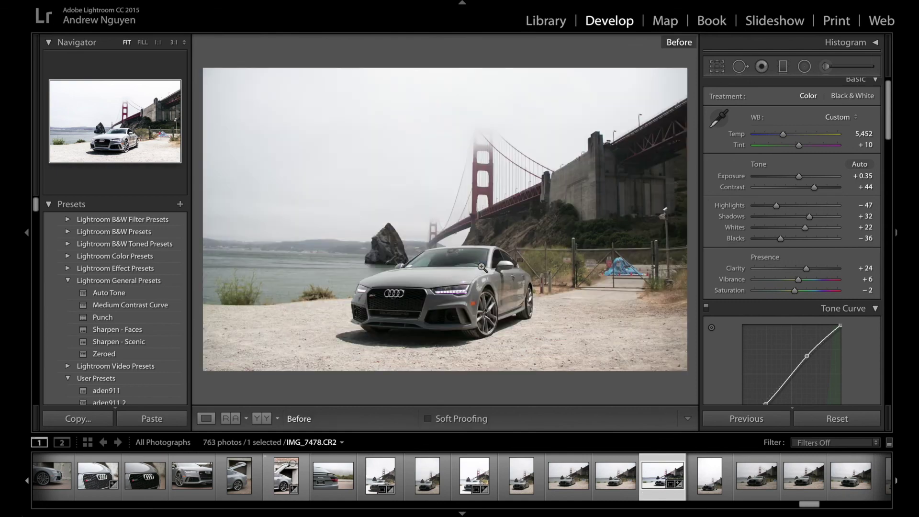
{"action": "key", "text": "backslash"}
{"action": "key", "text": "backslash"}
{"action": "key", "text": "backslash"}
{"action": "key", "text": "backslash"}
{"action": "key", "text": "backslash"}
{"action": "key", "text": "backslash"}
{"action": "key", "text": "backslash"}
{"action": "key", "text": "backslash"}
{"action": "key", "text": "backslash"}
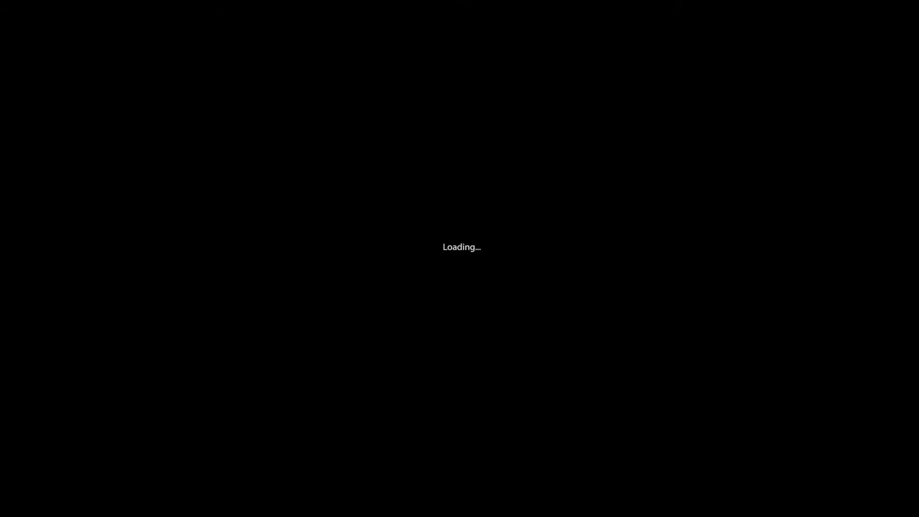